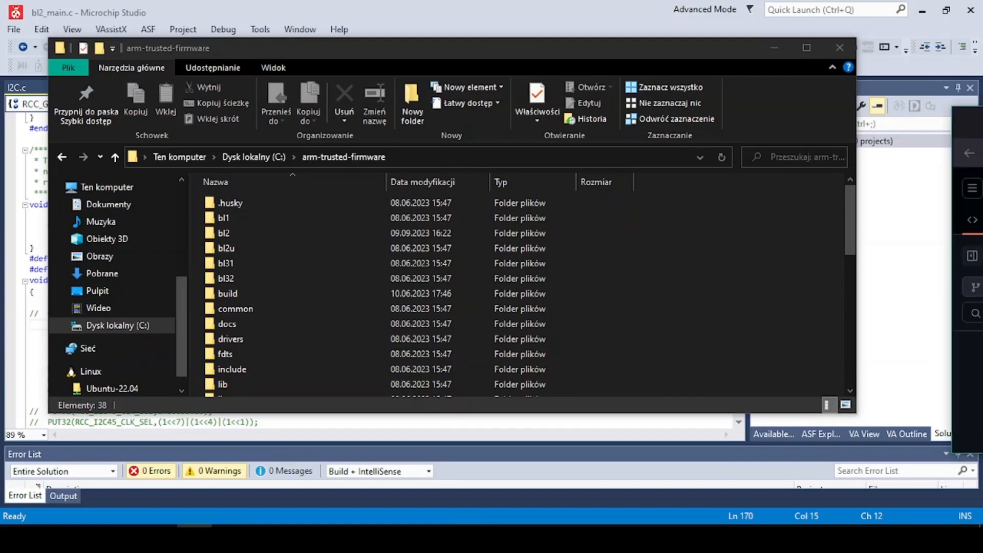
key(alt+Tab)
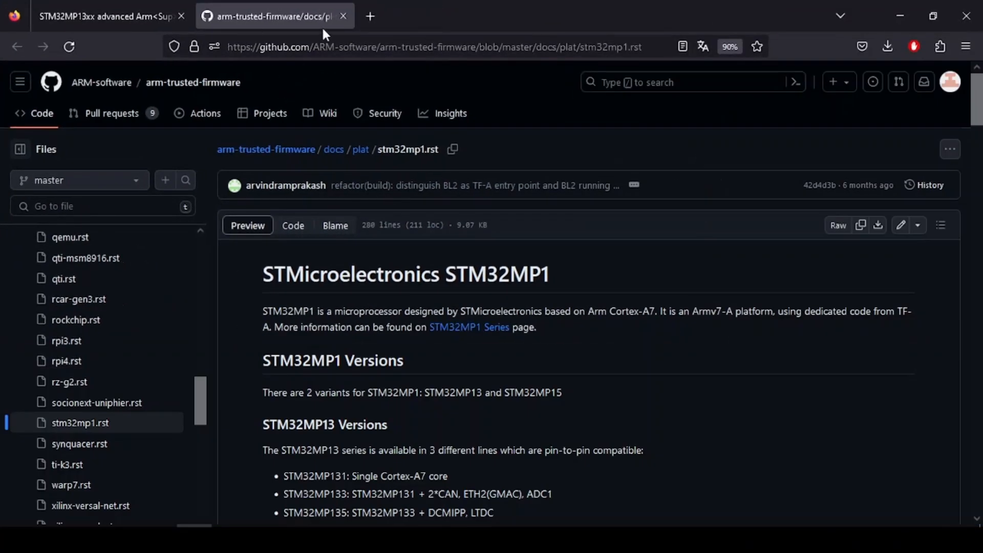
scroll(665, 341, down, 1)
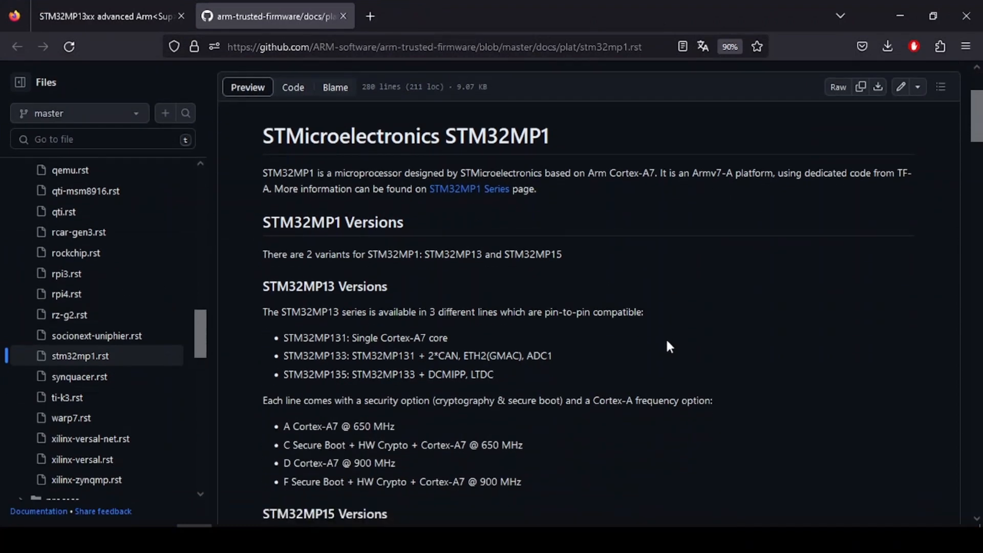
scroll(596, 266, down, 5)
scroll(629, 323, up, 6)
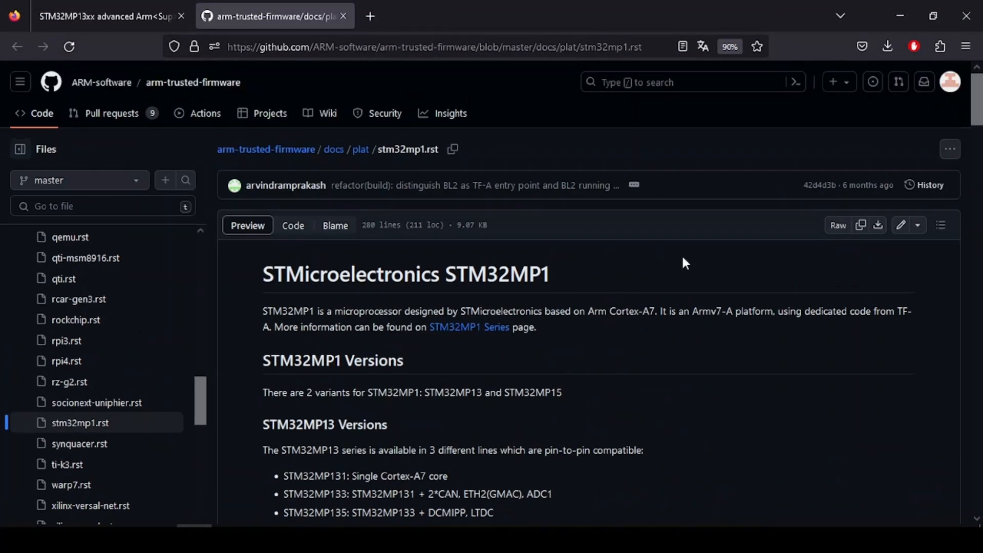
click(901, 14)
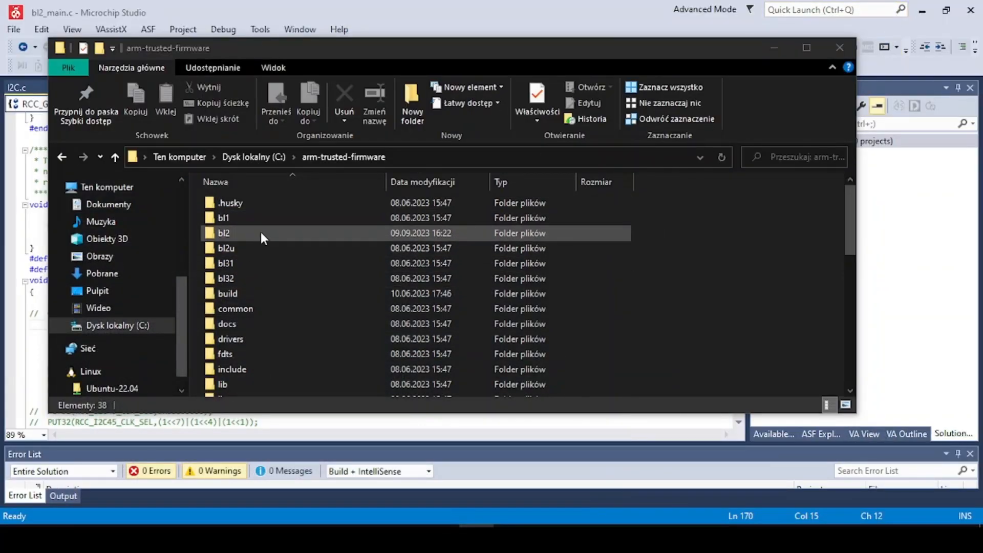
Browse into the bl2 folder and select the bl2_main.c source file
click(234, 232)
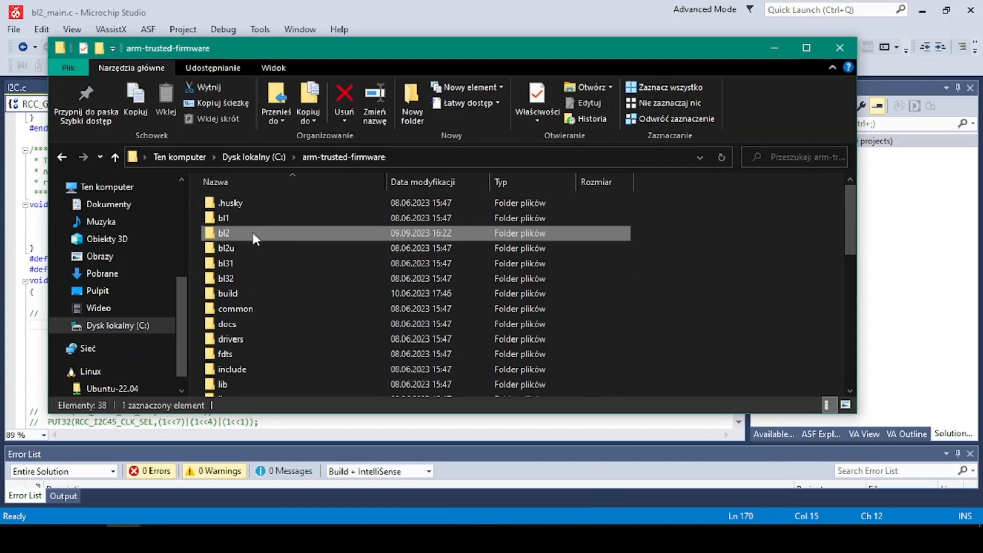
double_click(253, 233)
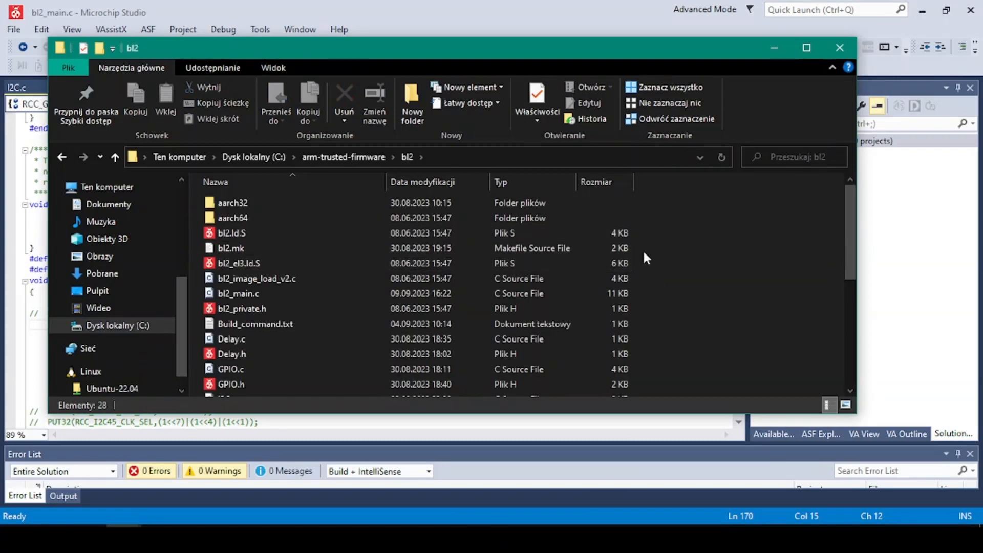
scroll(591, 321, down, 1)
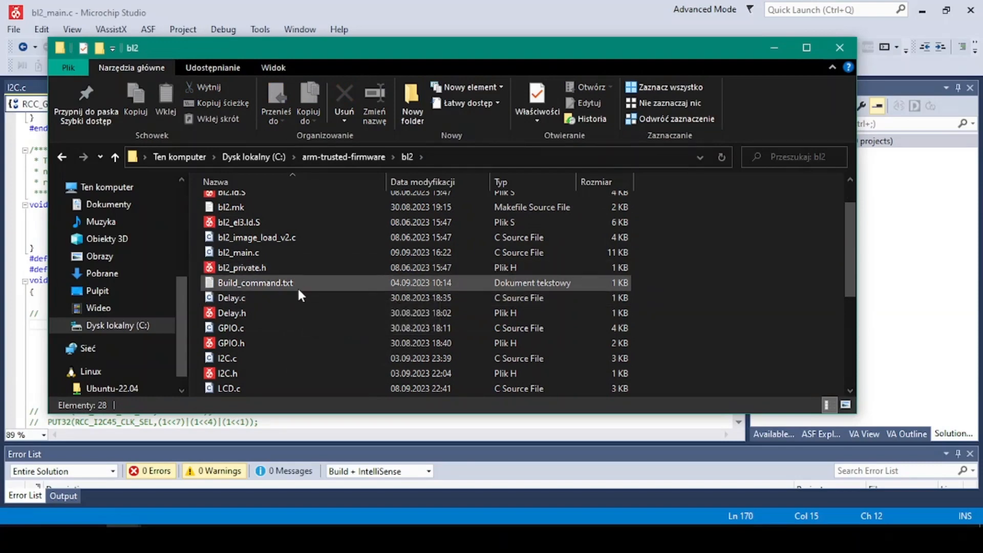
scroll(294, 246, up, 1)
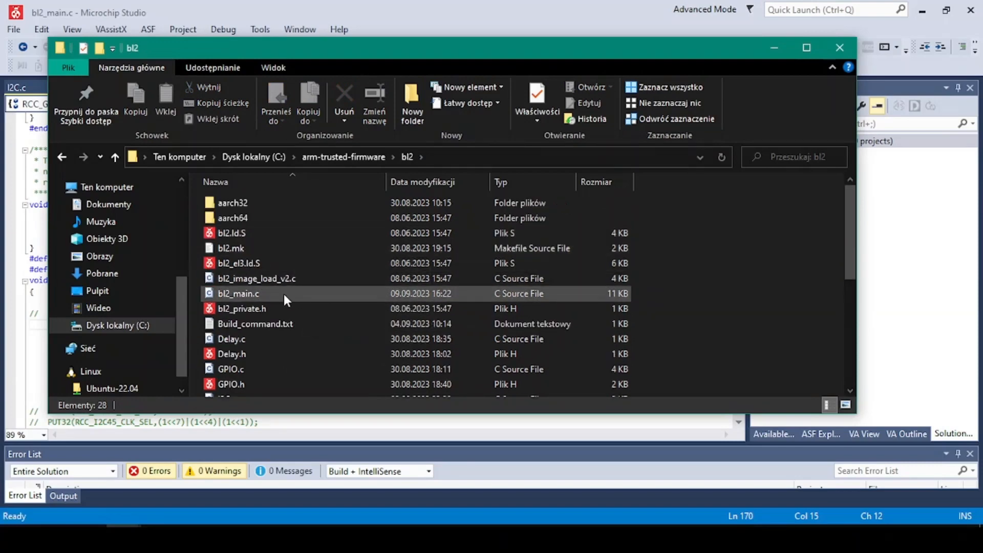
scroll(282, 299, down, 3)
scroll(279, 339, up, 2)
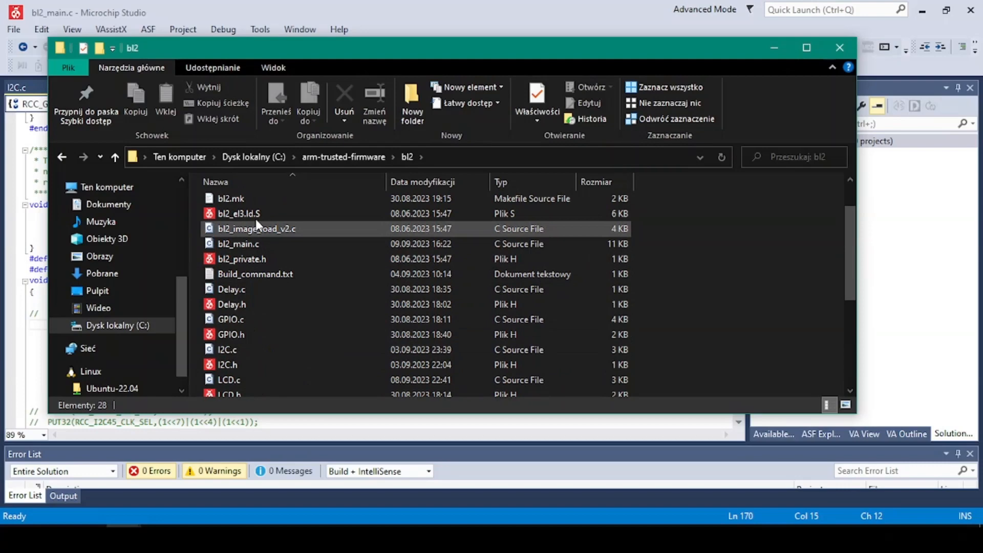
click(267, 243)
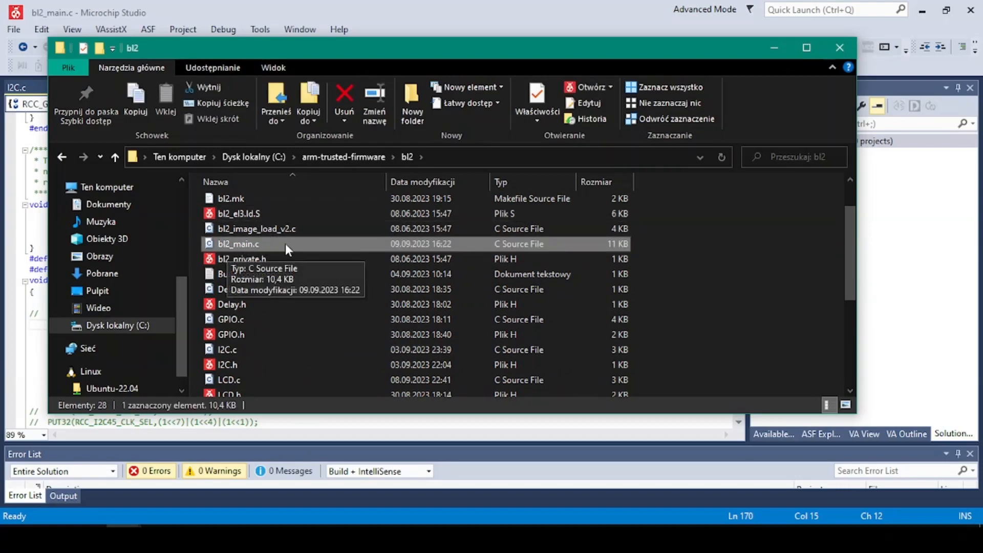
Bring the Microchip Studio editor with bl2_main.c to the front
click(342, 15)
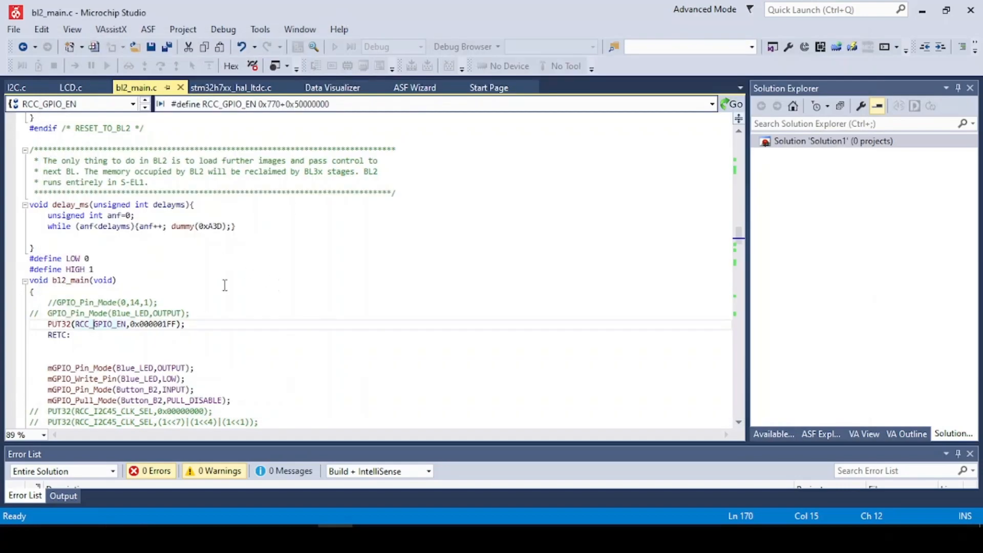
scroll(223, 282, down, 4)
scroll(171, 276, up, 1)
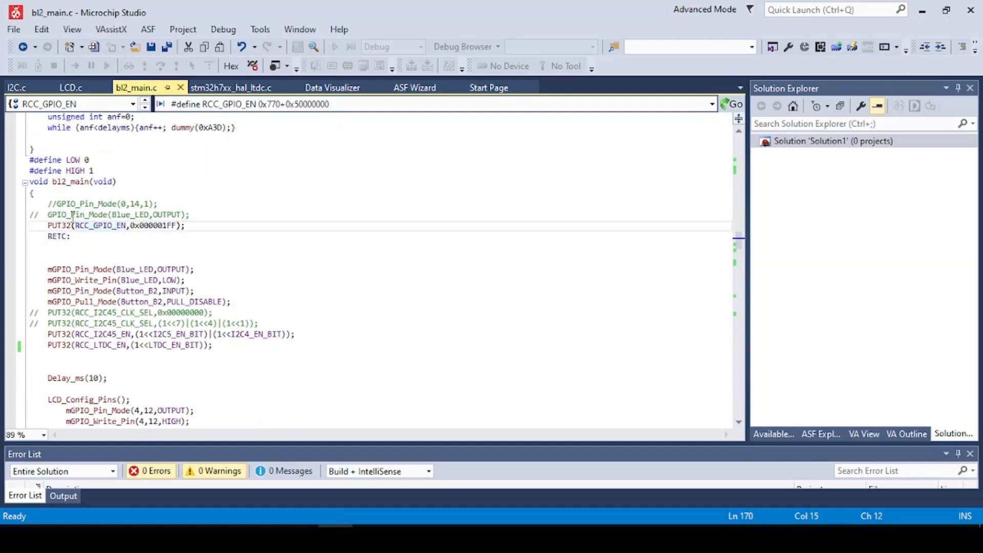
scroll(87, 243, down, 2)
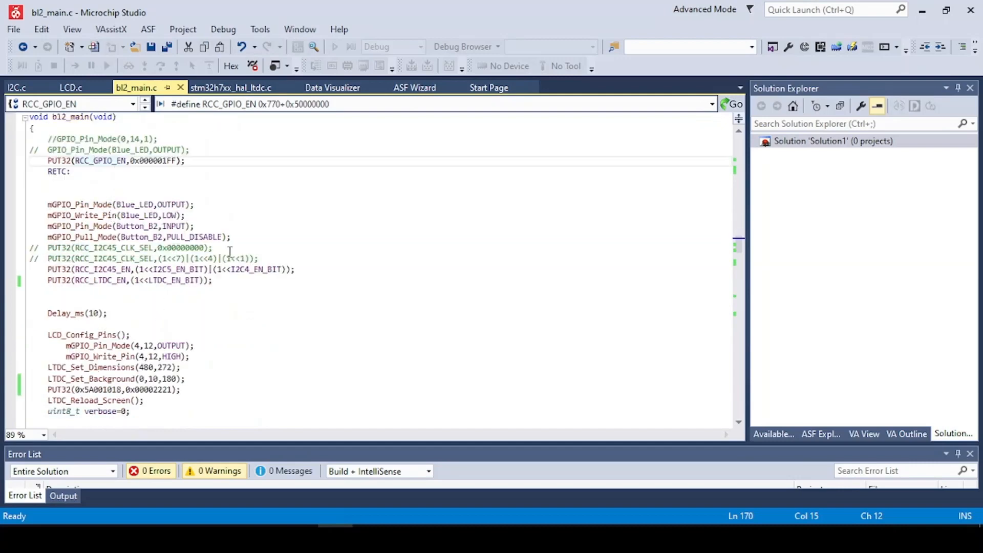
scroll(229, 251, down, 4)
scroll(232, 247, down, 4)
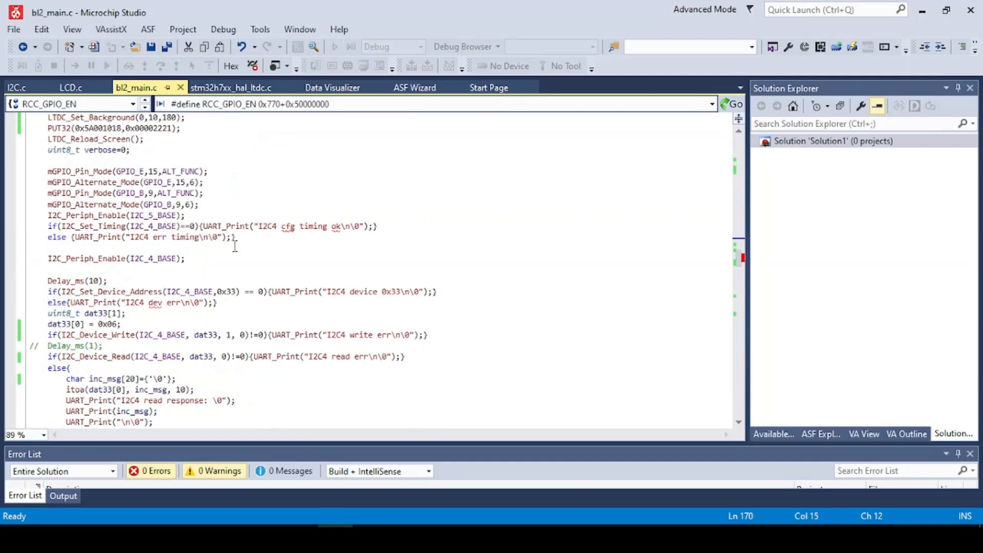
scroll(235, 246, down, 5)
scroll(235, 246, down, 5)
scroll(235, 246, down, 5)
scroll(235, 246, down, 5)
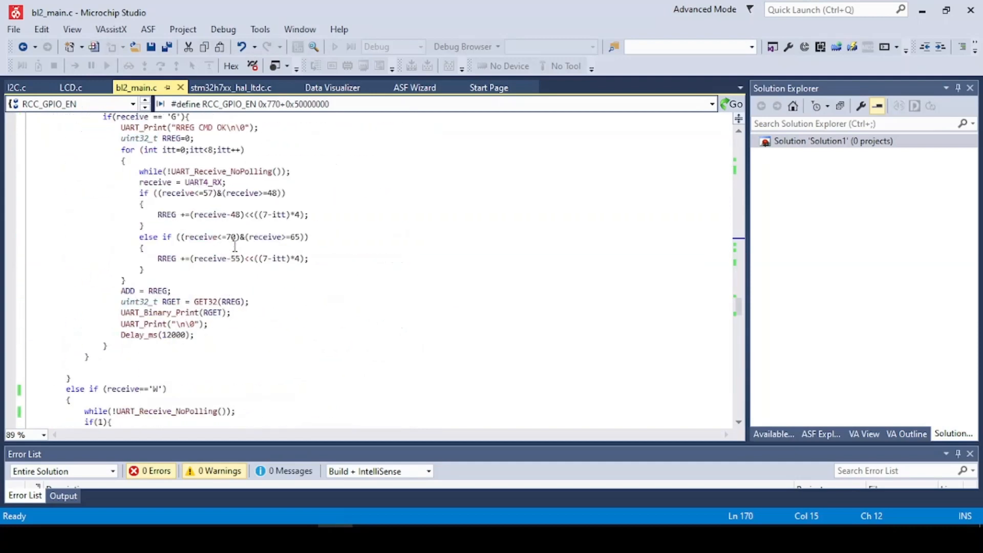
scroll(235, 245, down, 4)
scroll(236, 245, down, 5)
scroll(235, 245, down, 5)
scroll(235, 246, down, 4)
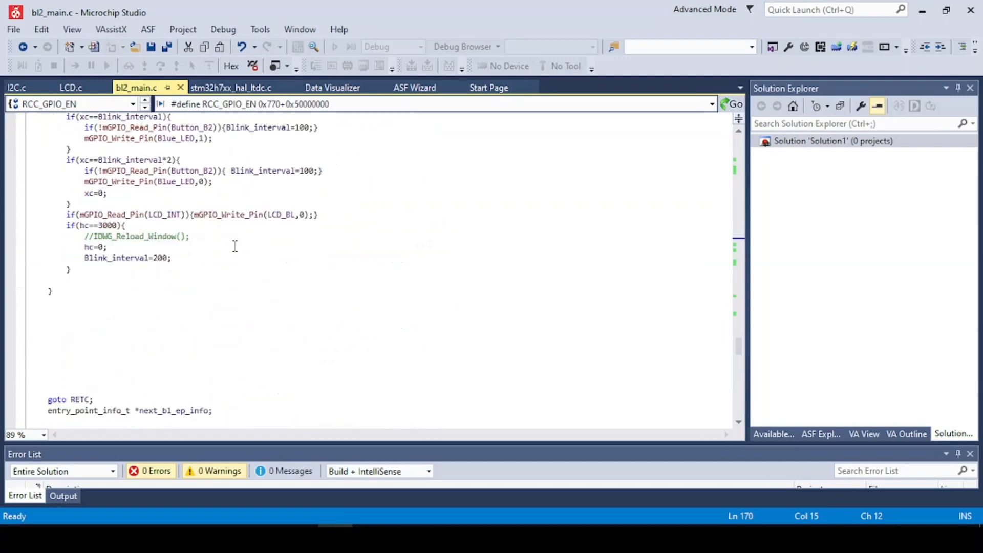
scroll(235, 247, down, 4)
scroll(235, 246, down, 2)
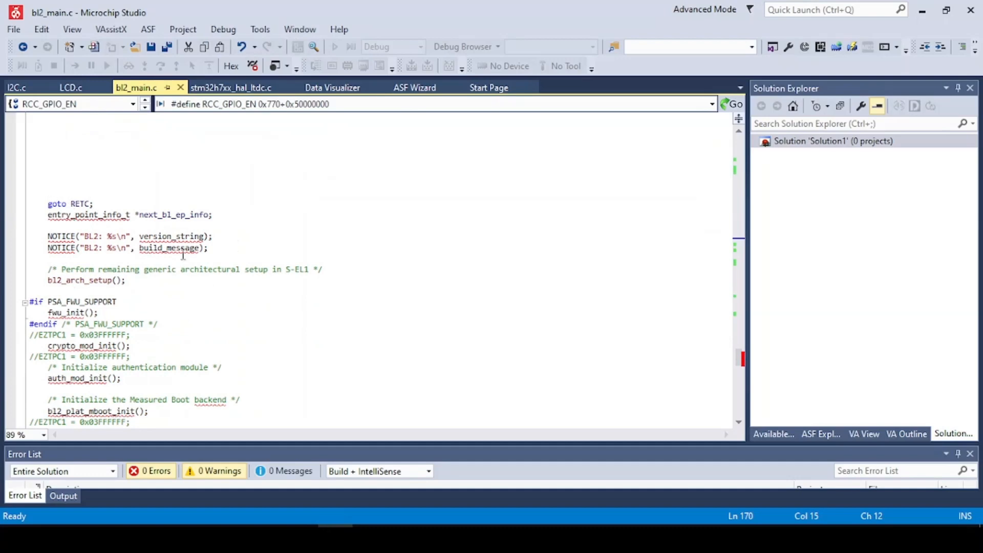
scroll(181, 217, up, 3)
scroll(134, 373, up, 4)
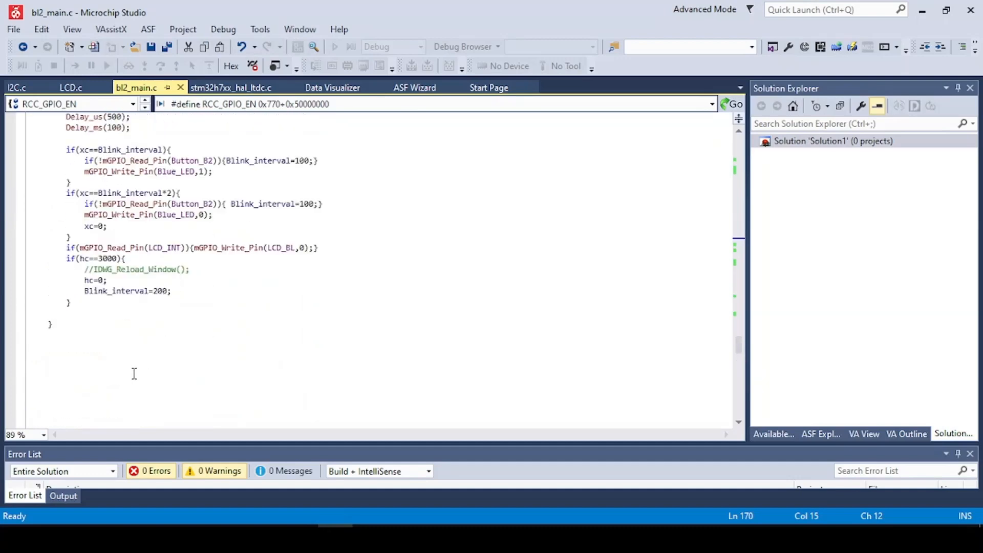
scroll(131, 359, up, 4)
scroll(165, 307, up, 4)
scroll(166, 305, up, 4)
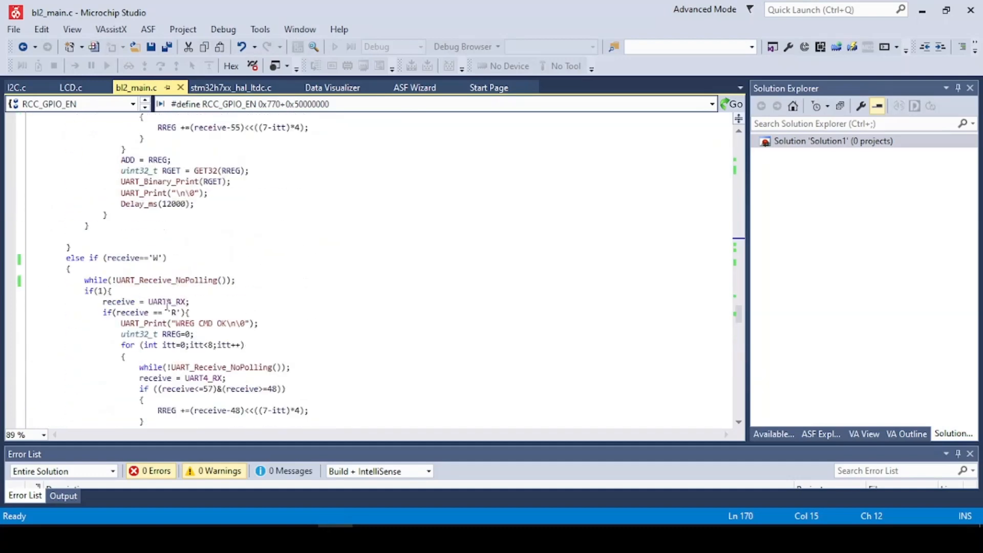
scroll(167, 305, up, 4)
scroll(167, 306, up, 4)
scroll(167, 304, up, 4)
scroll(166, 306, up, 3)
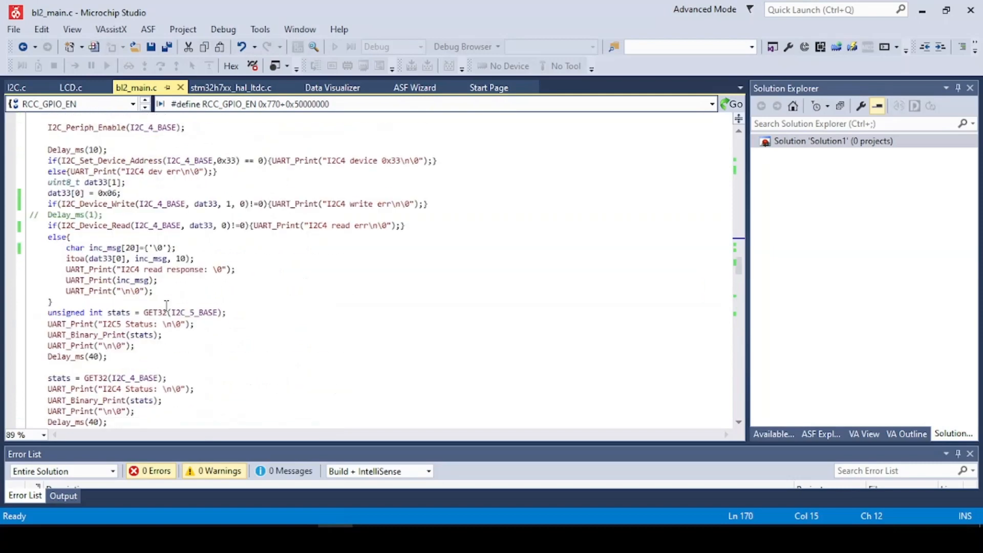
scroll(166, 307, up, 3)
scroll(166, 306, up, 5)
scroll(166, 306, up, 1)
scroll(166, 306, up, 1)
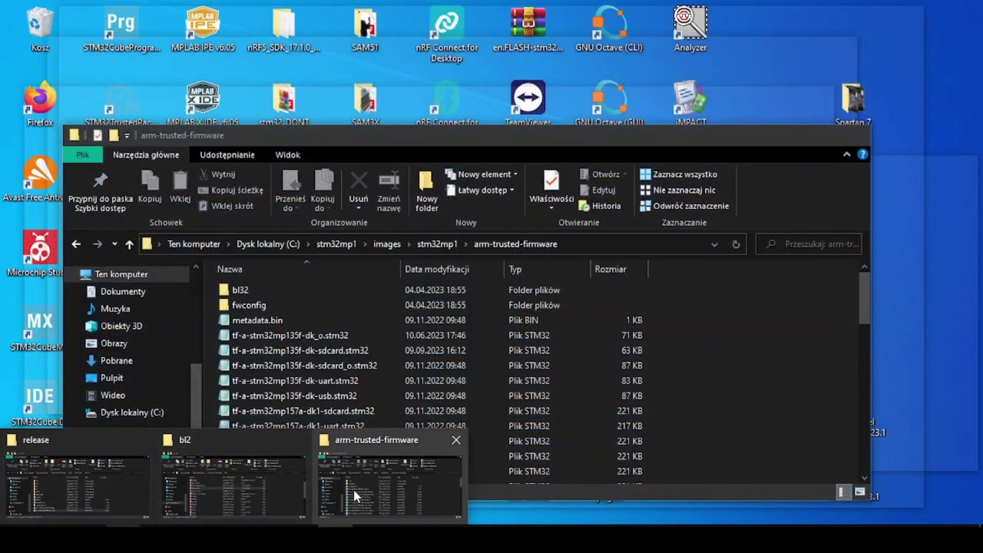
Restore the bl2 Explorer window and go up to the arm-trusted-firmware folder
click(261, 480)
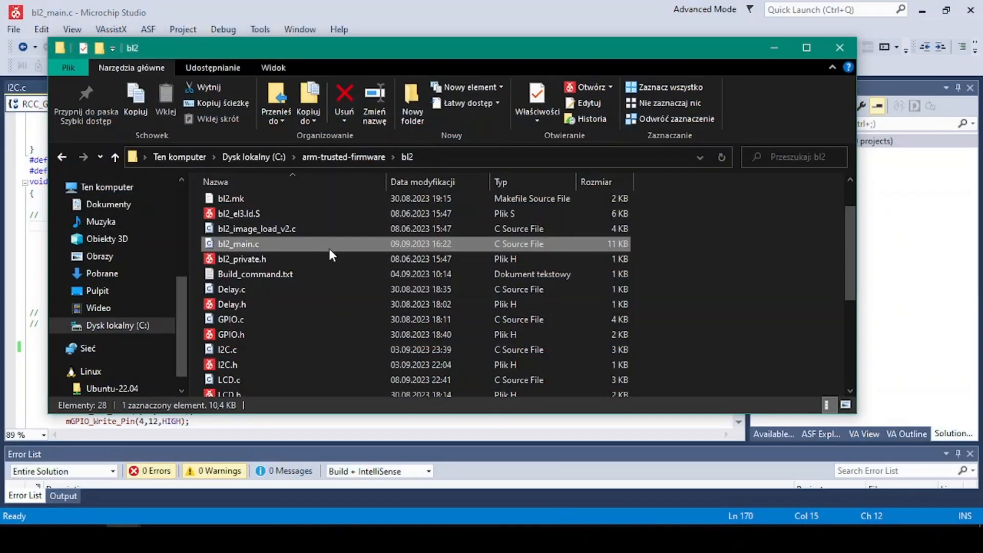
click(355, 157)
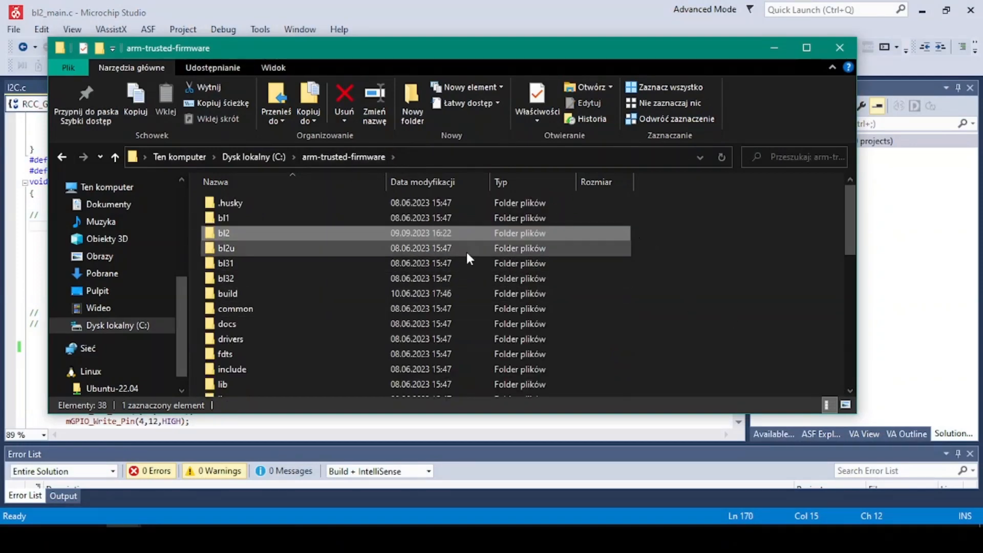
scroll(378, 281, down, 4)
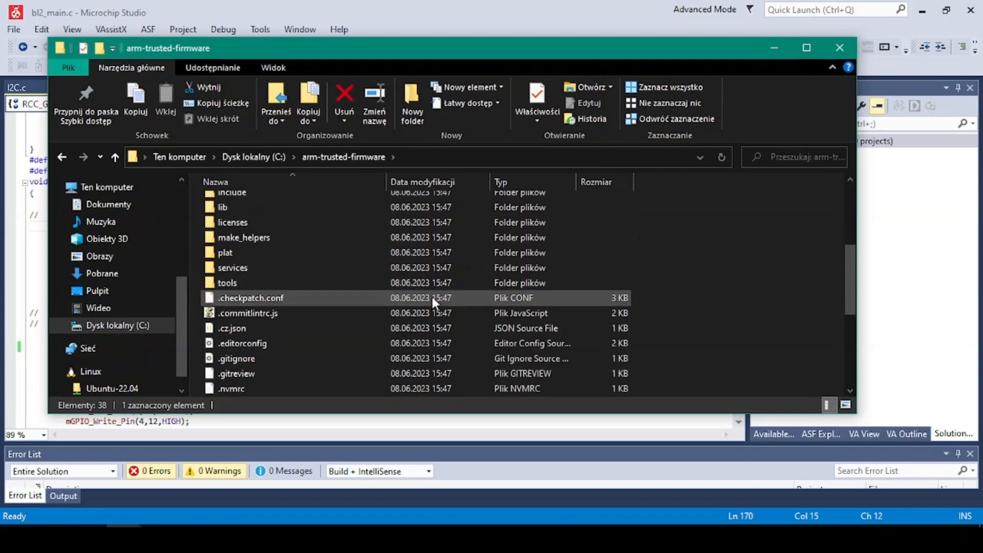
scroll(438, 280, down, 2)
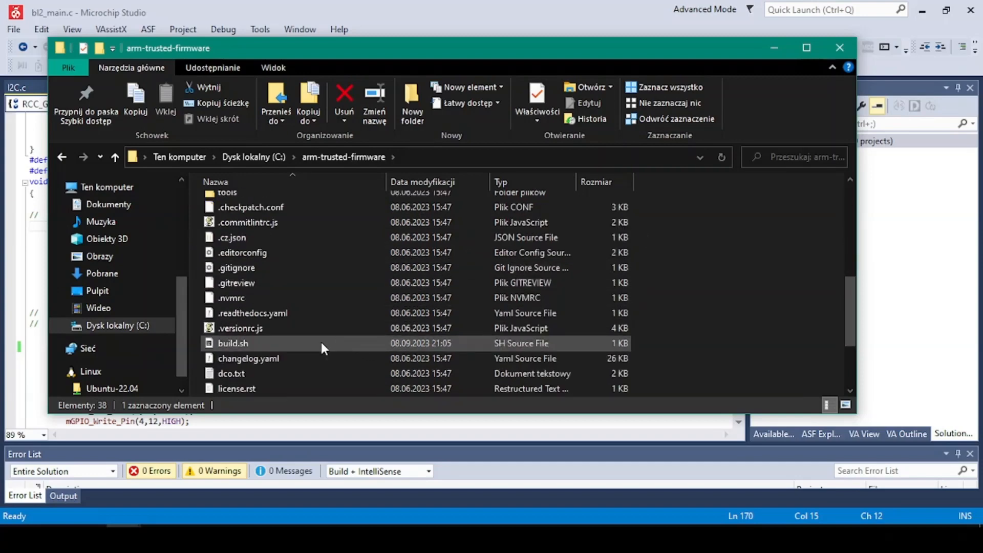
click(268, 342)
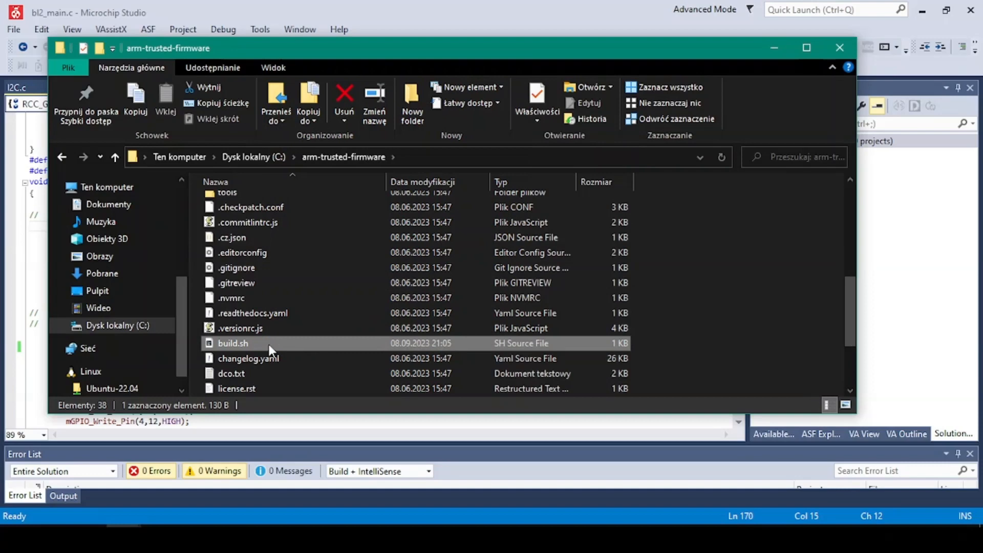
right_click(262, 343)
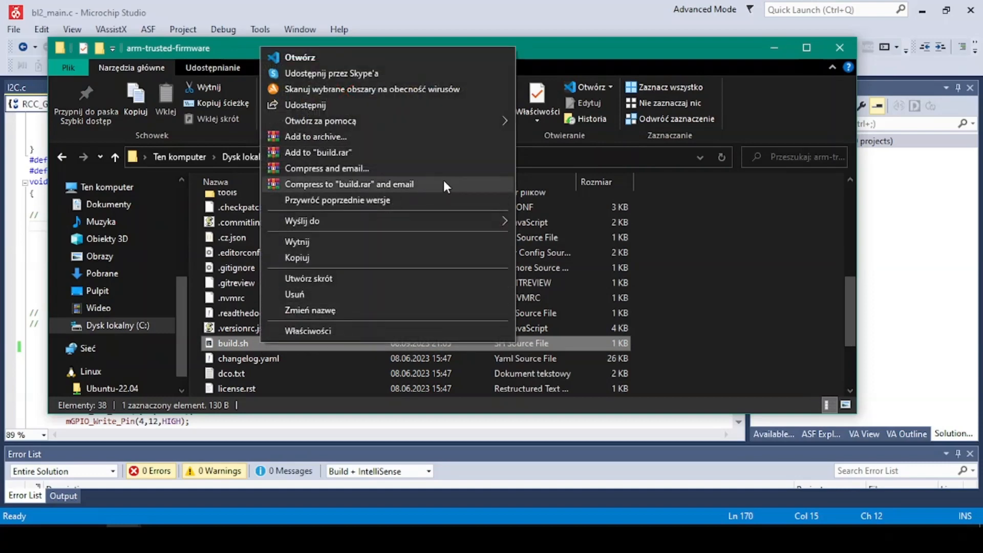
mouse_move(320, 120)
click(564, 122)
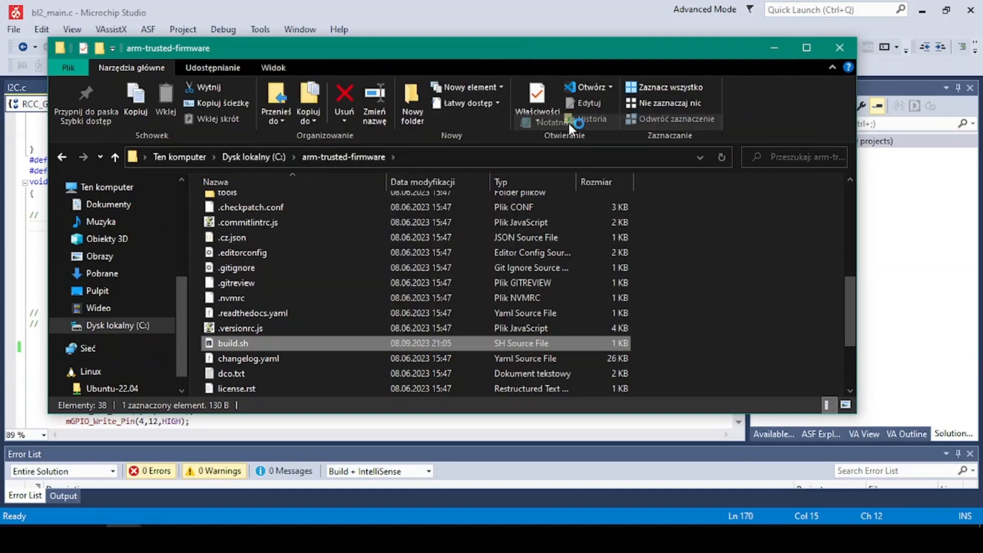
drag(549, 164, 459, 149)
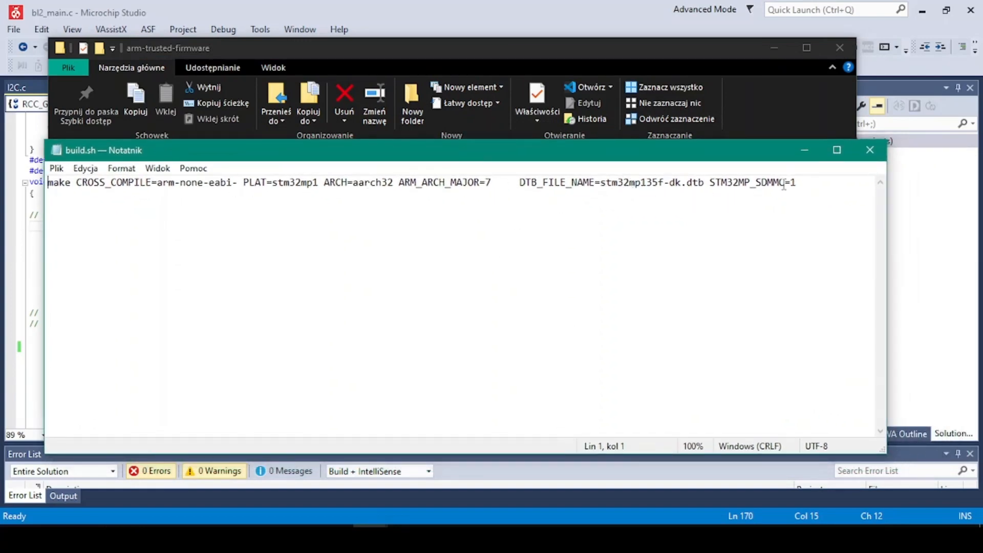
click(870, 150)
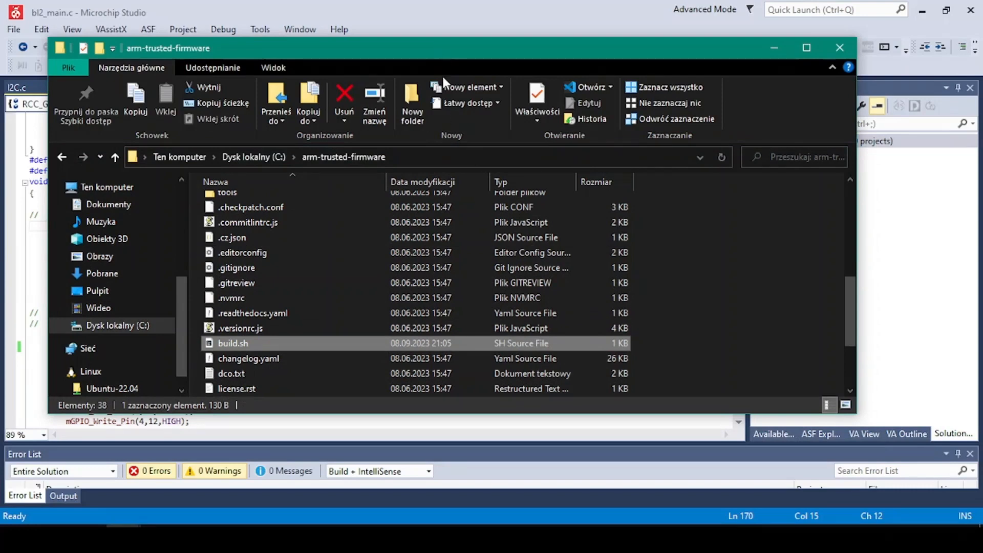
Launch a Command Prompt from Explorer and cd into C:\arm-trusted-firmware
click(445, 155)
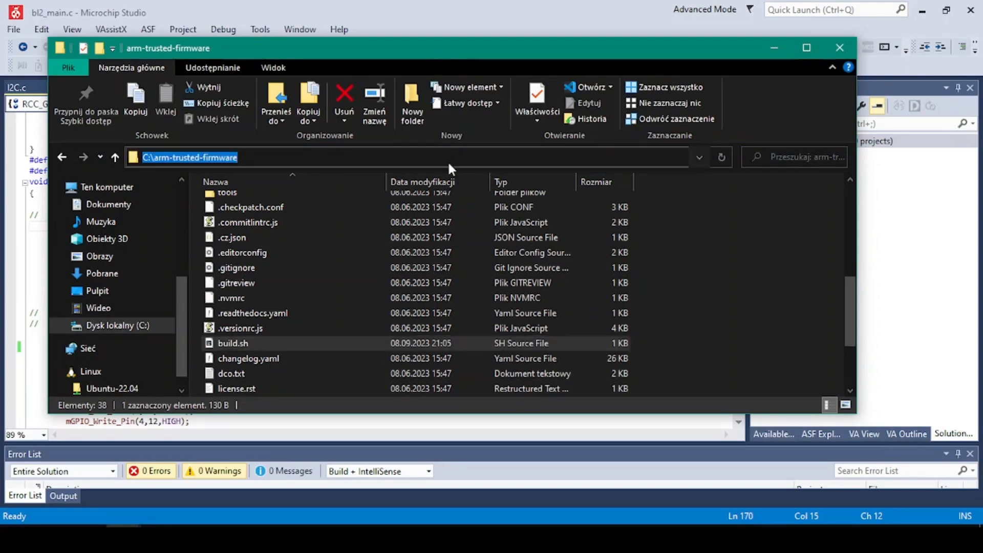
text(cmd)
key(Return)
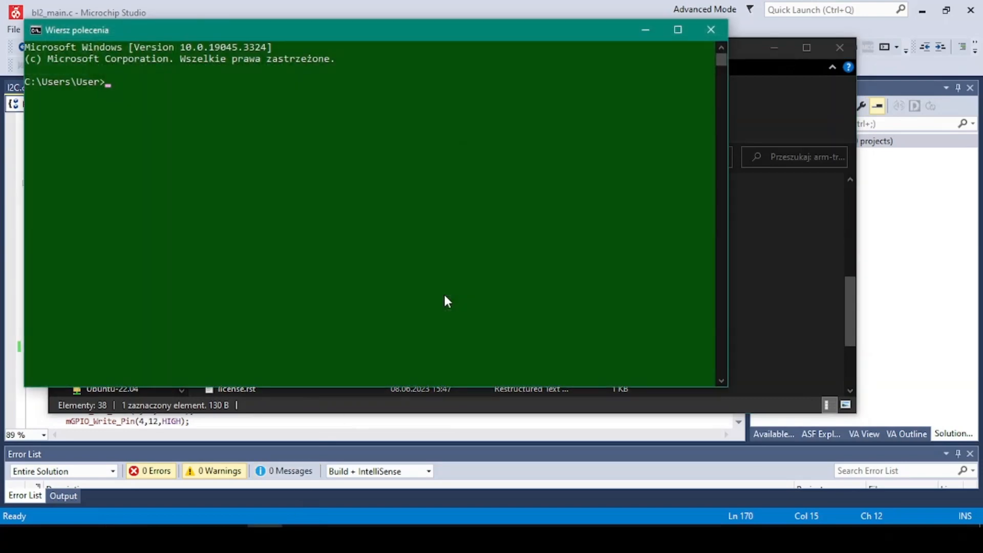
text(c)
text(d)
text(C:\arm-trusted-firmware)
key(Return)
text(b)
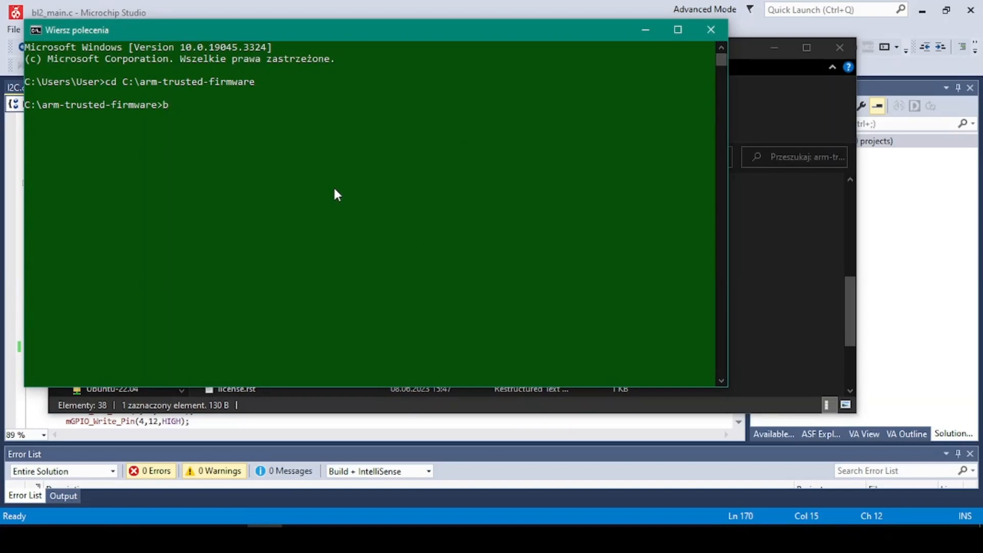
text(as)
text(h)
Start the Ubuntu bash shell and run ./build.sh to build the tf-a-stm32mp135f-dk.stm32 image
key(Return)
text(./build.)
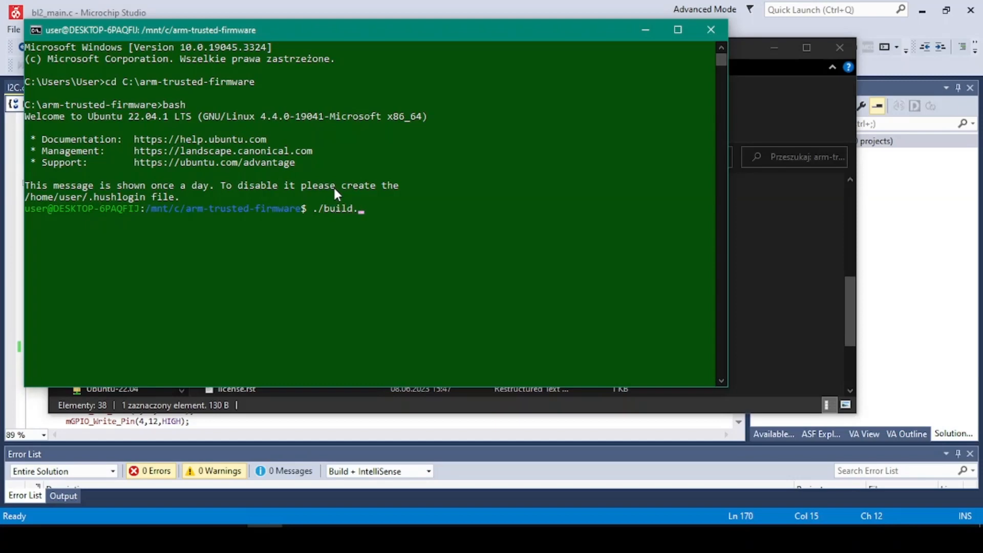
text(sh)
key(Return)
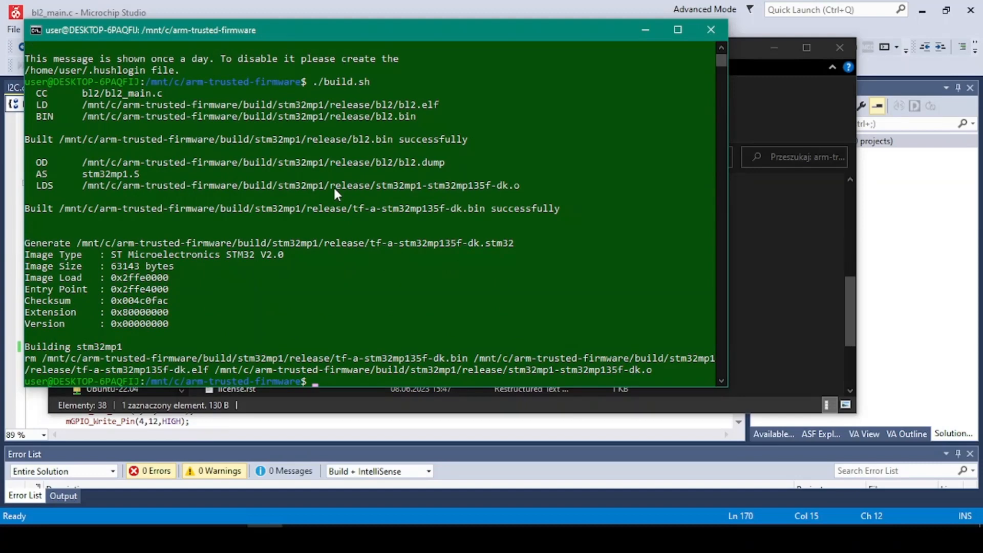
Browse into build\stm32mp1\release in File Explorer
click(759, 296)
scroll(246, 277, up, 3)
scroll(260, 273, up, 2)
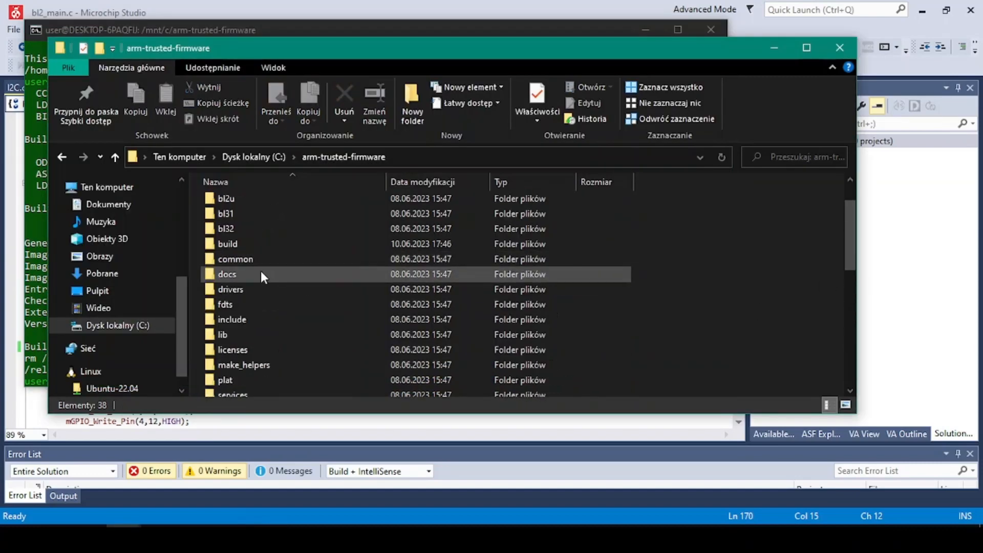
scroll(265, 249, up, 1)
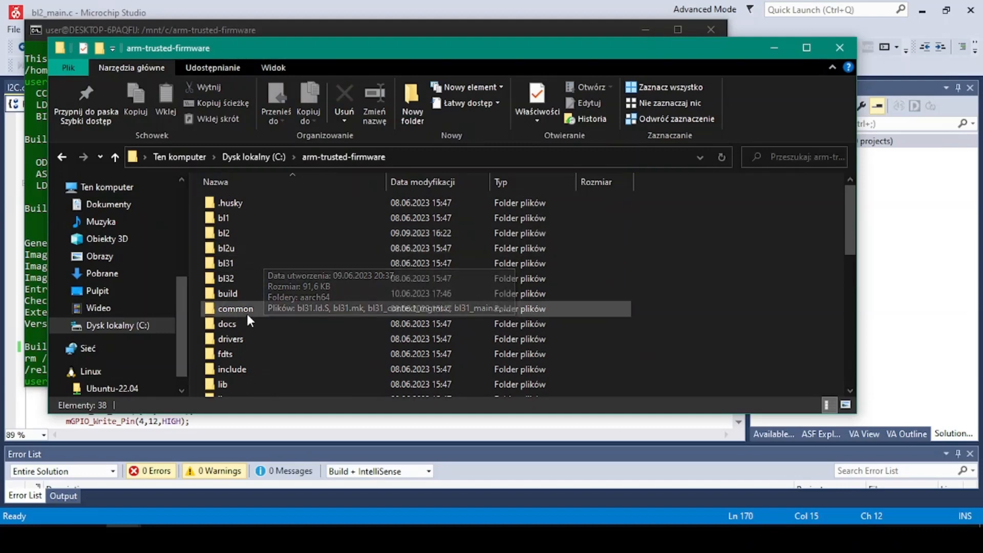
double_click(256, 290)
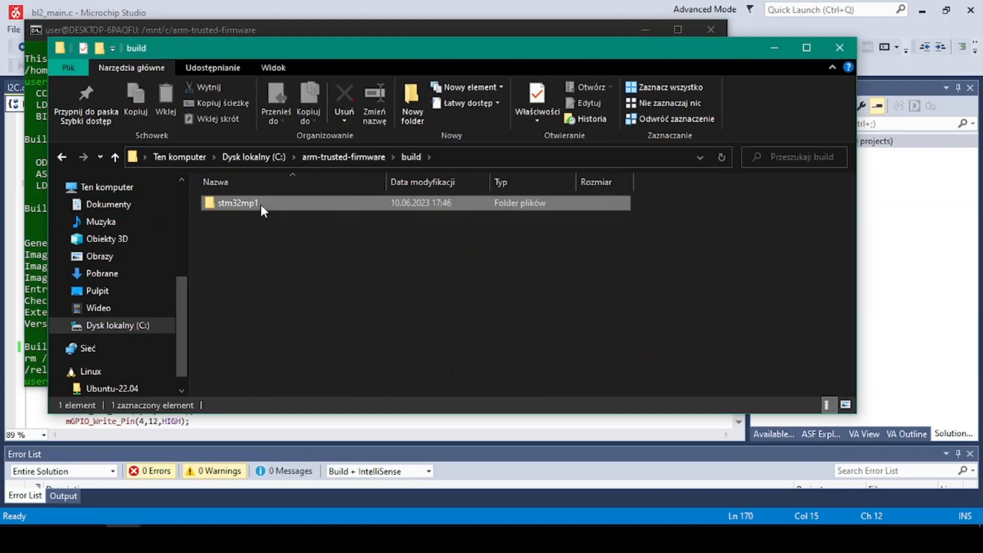
double_click(260, 205)
double_click(261, 204)
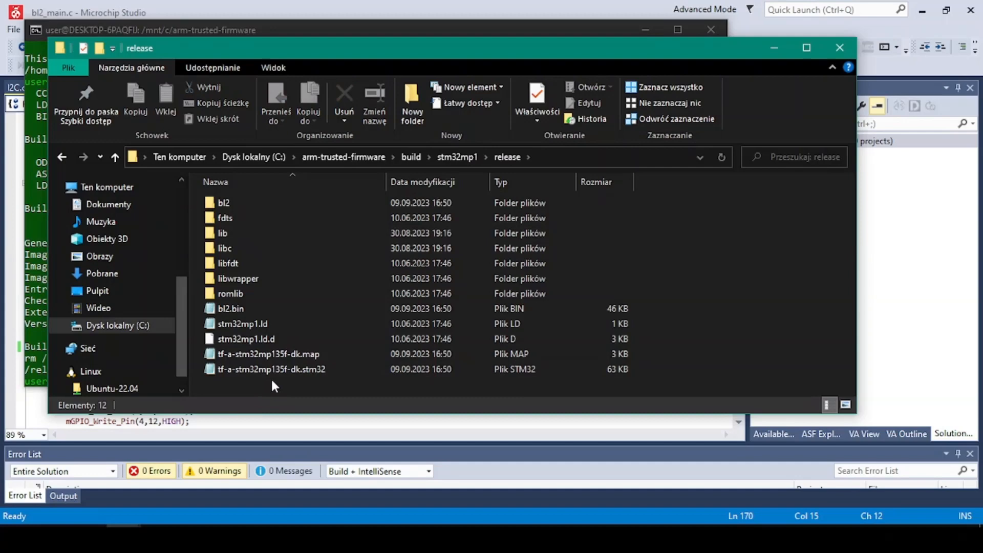
Copy tf-a-stm32mp135f-dk.stm32 and switch to the other arm-trusted-firmware Explorer window
click(280, 371)
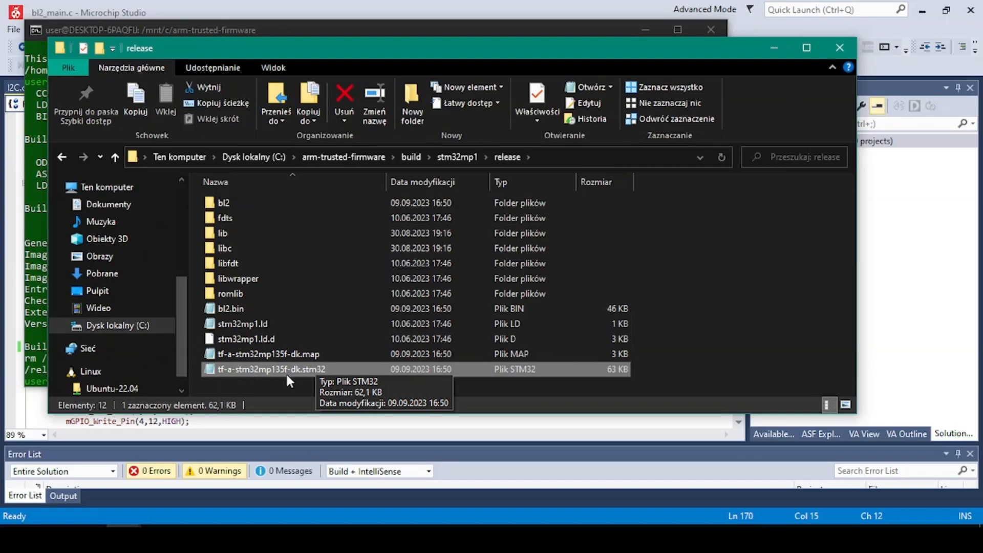
key(ctrl+c)
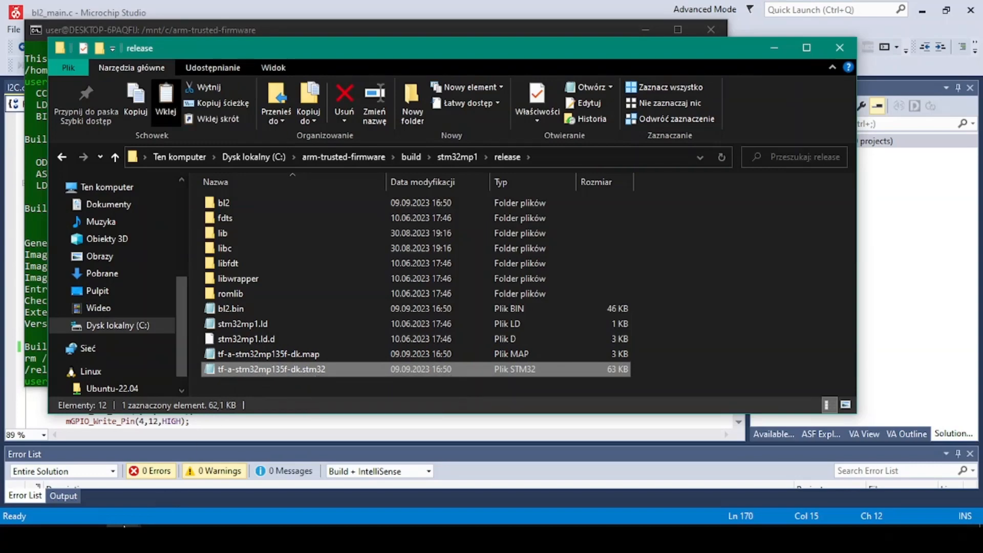
click(396, 493)
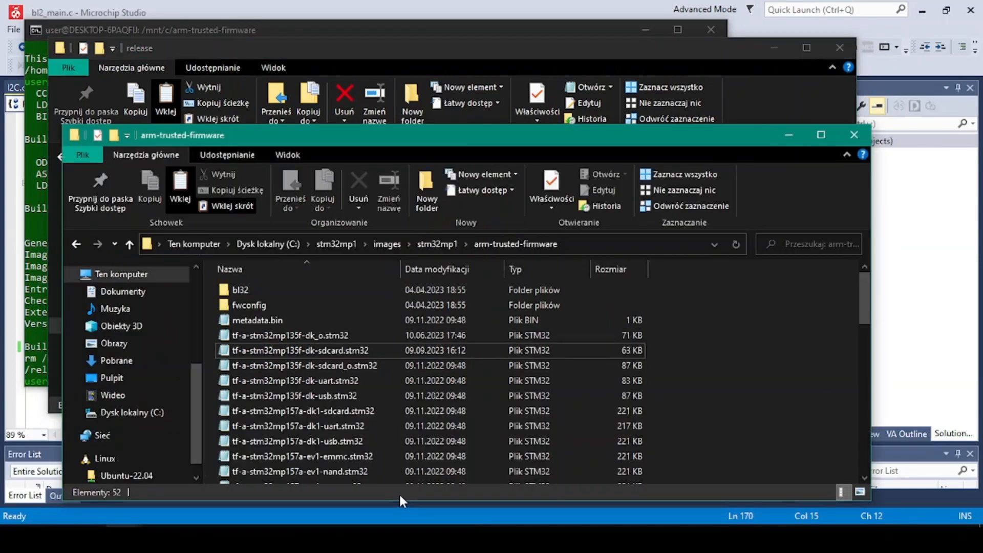
Paste the new firmware image into the stm32mp1 images arm-trusted-firmware folder
click(387, 244)
double_click(282, 292)
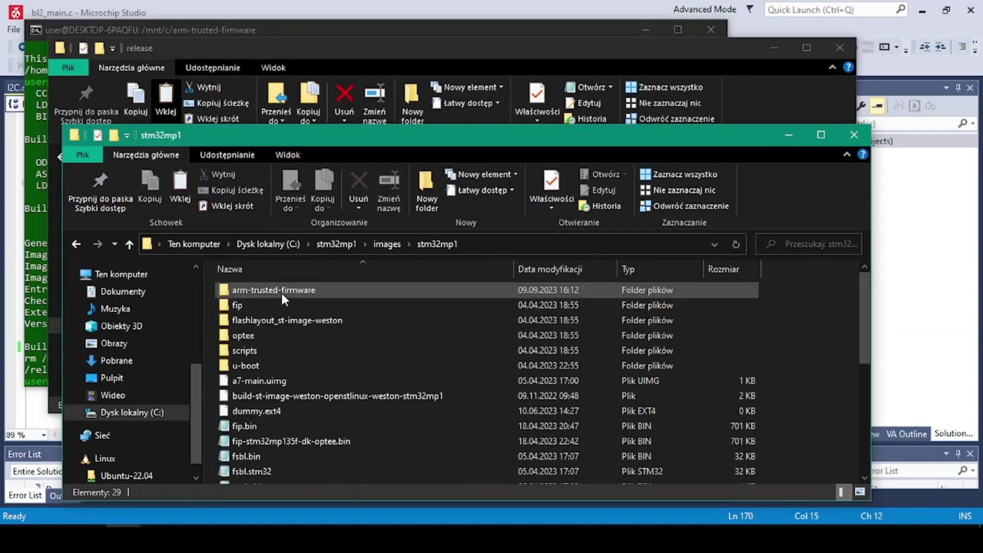
double_click(328, 291)
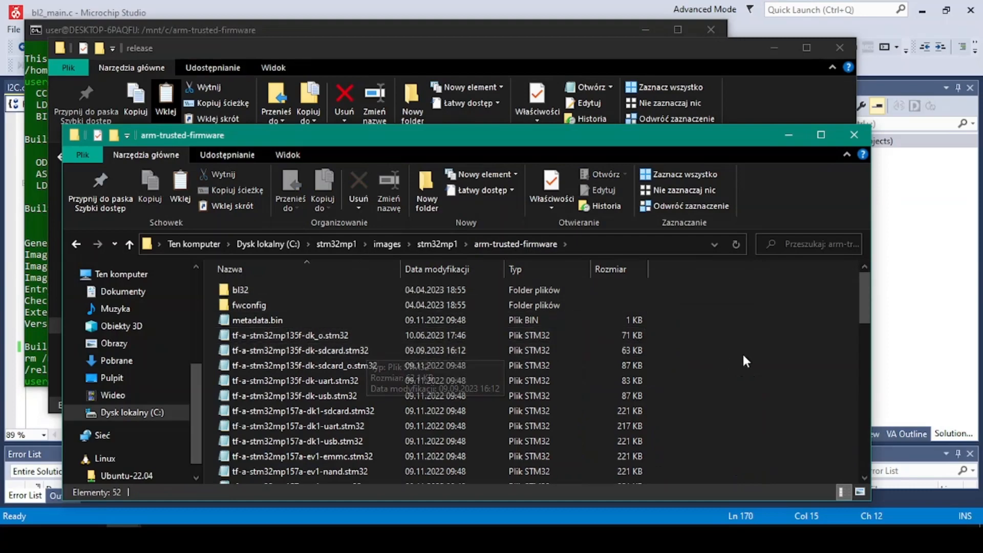
key(ctrl+v)
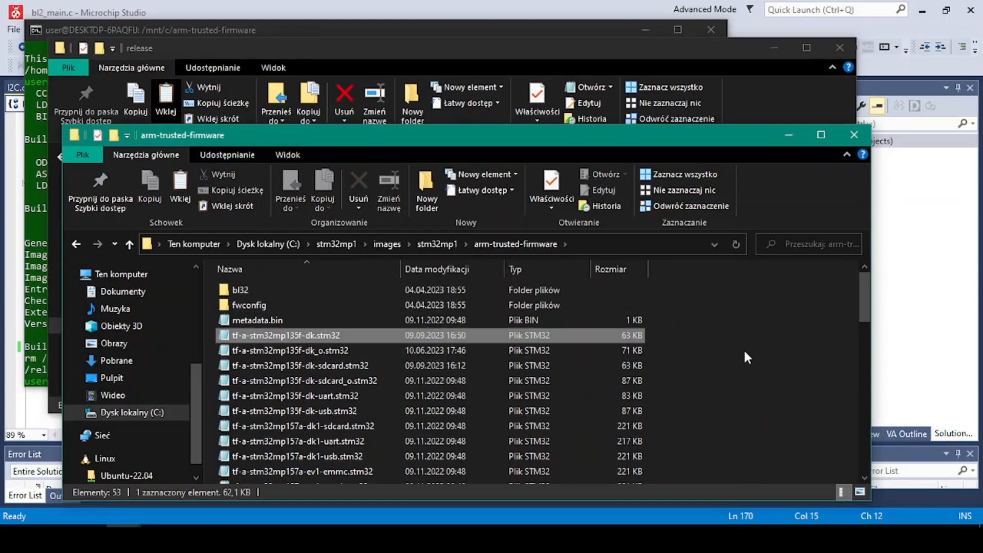
Delete the old tf-a-stm32mp135f-dk-sdcard.stm32 file
click(333, 365)
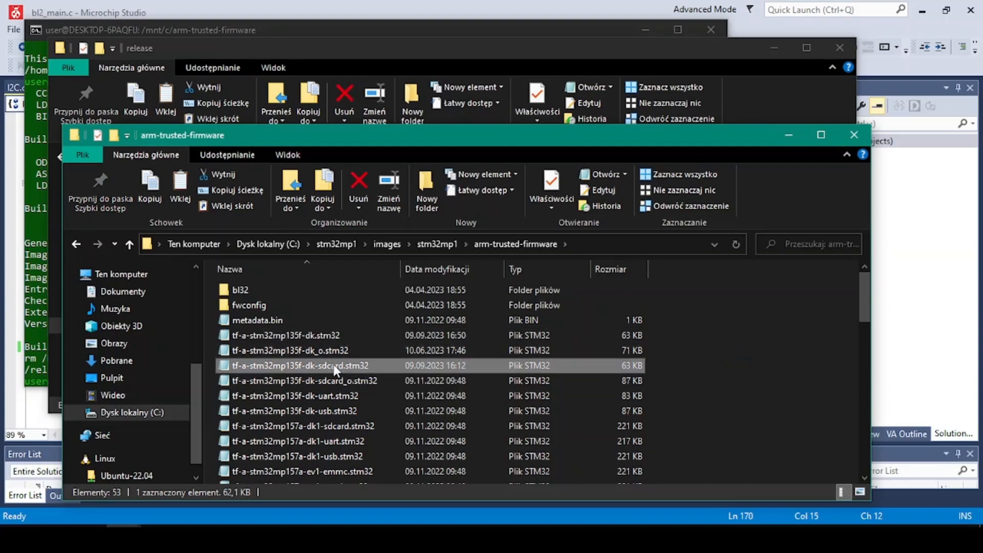
click(321, 365)
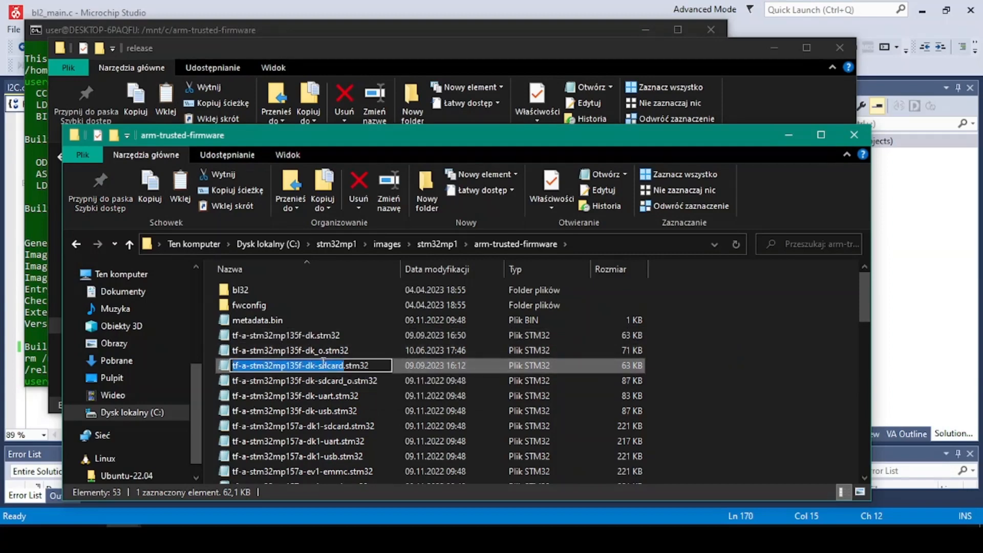
click(624, 365)
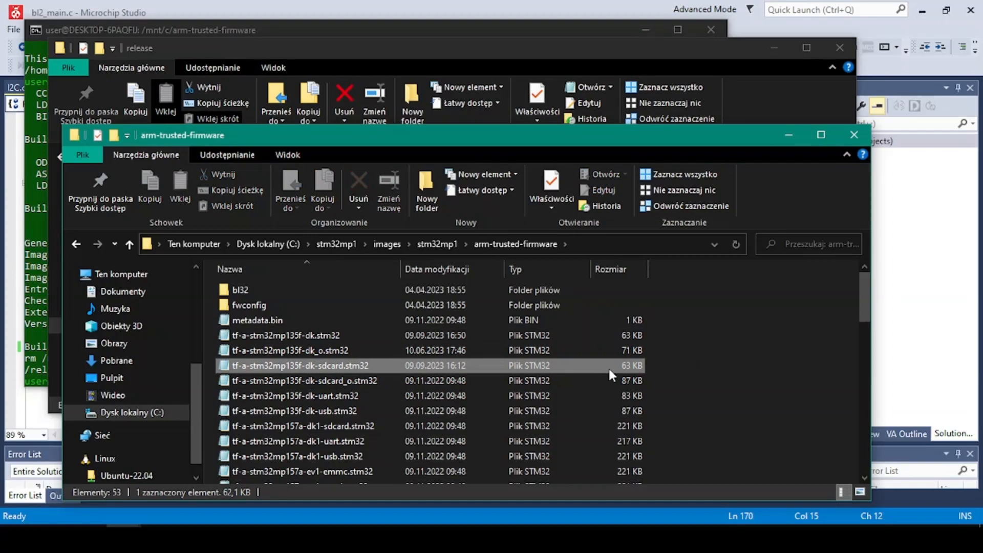
key(Delete)
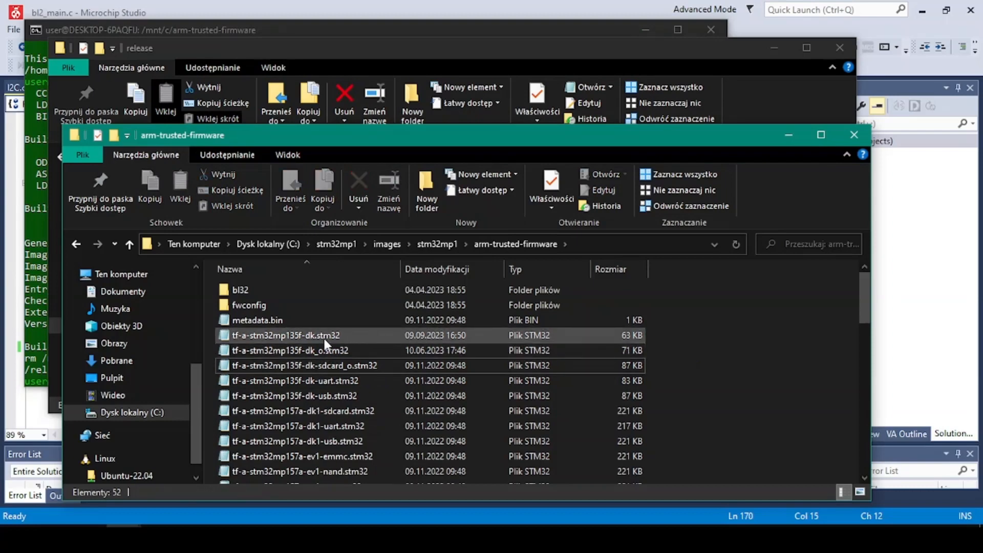
Rename the new dk image to tf-a-stm32mp135f-dk-sdcard.stm32 and switch to STM32CubeProgrammer
click(298, 338)
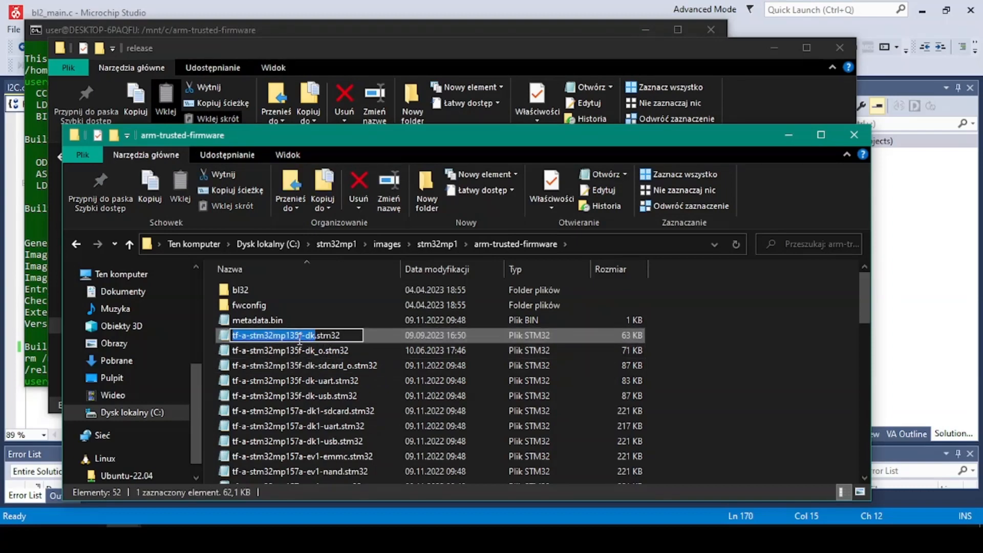
key(ctrl+v)
click(772, 337)
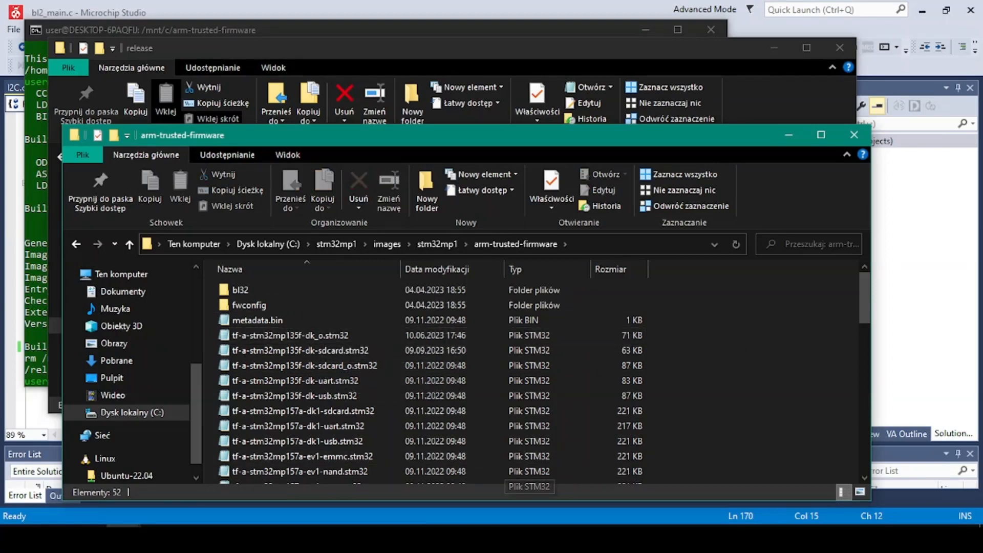
click(406, 469)
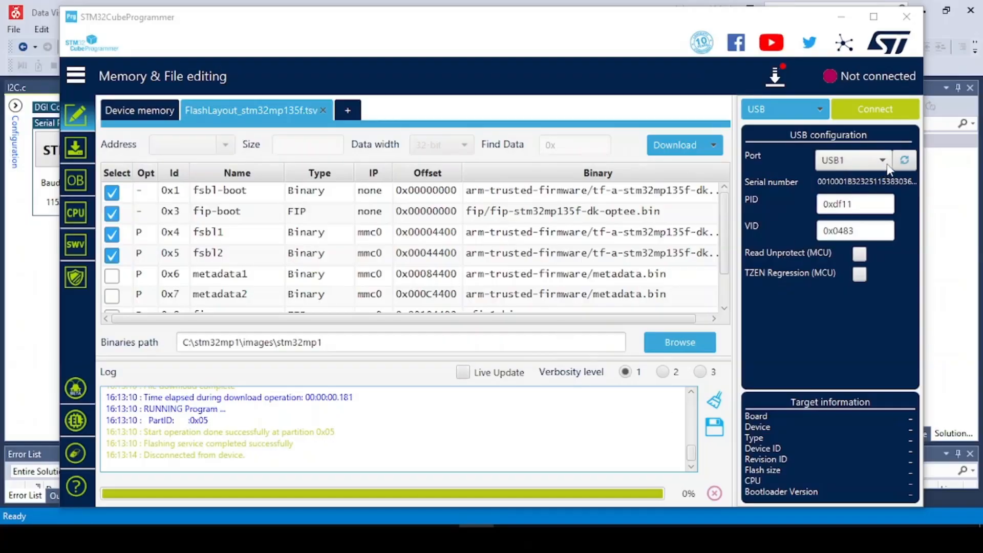
Connect to the STM32MP13xx board over USB1 and close the old flash layout tab
click(904, 160)
click(889, 108)
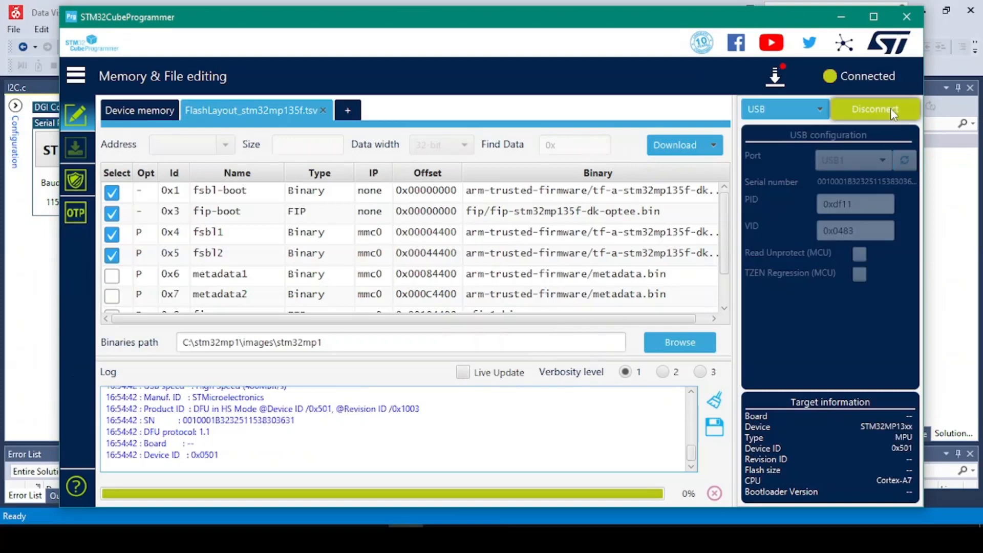
click(324, 110)
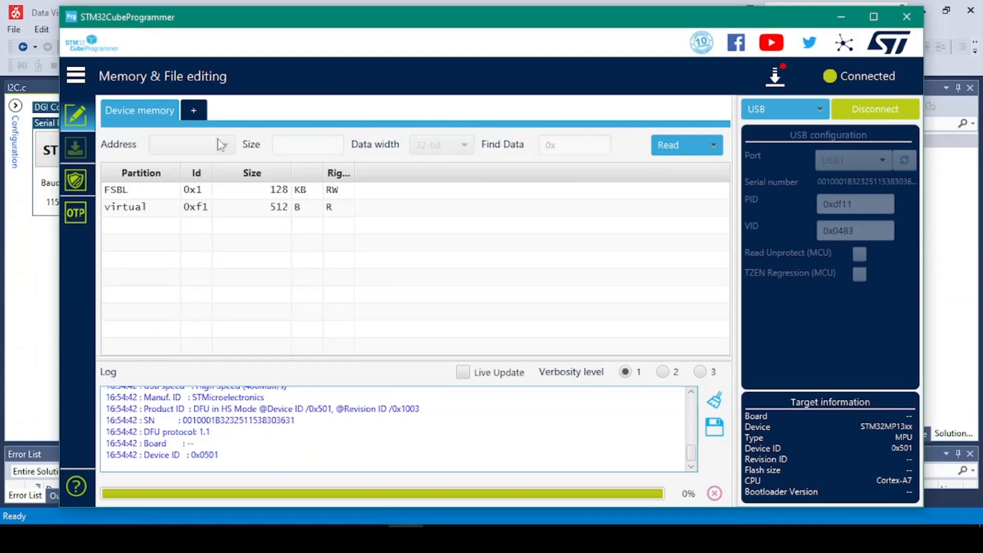
Load the FlashLayout_stm32mp135f.tsv layout file in a new tab
click(193, 113)
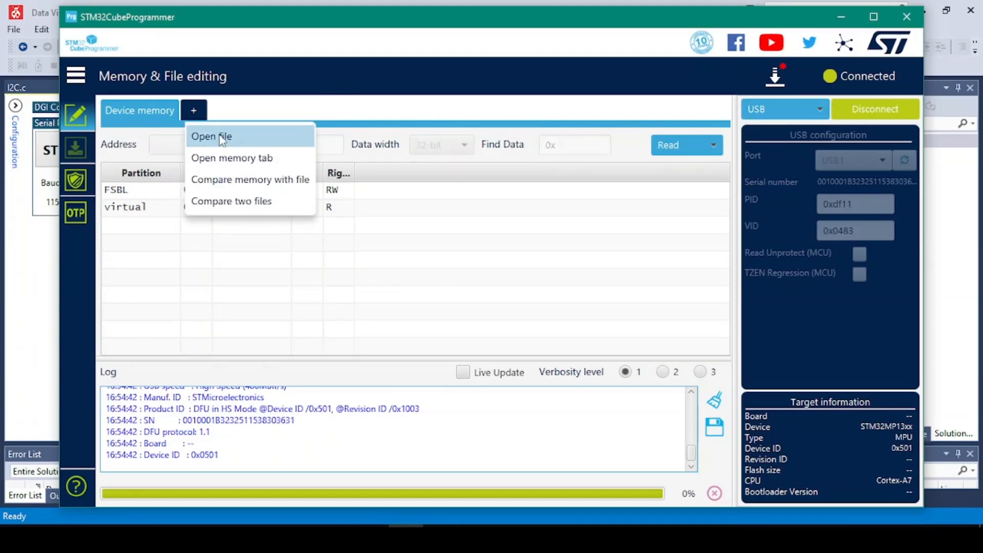
click(219, 136)
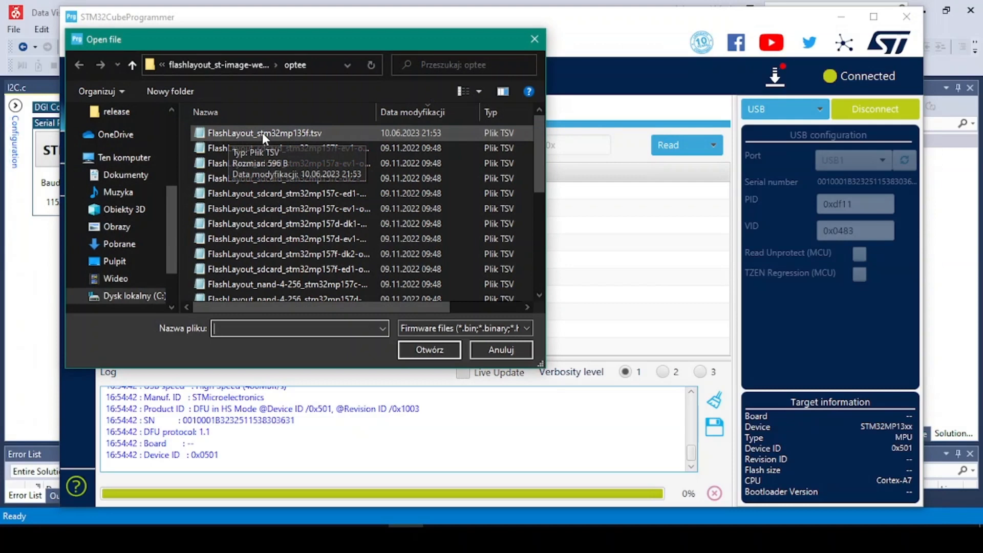
double_click(328, 134)
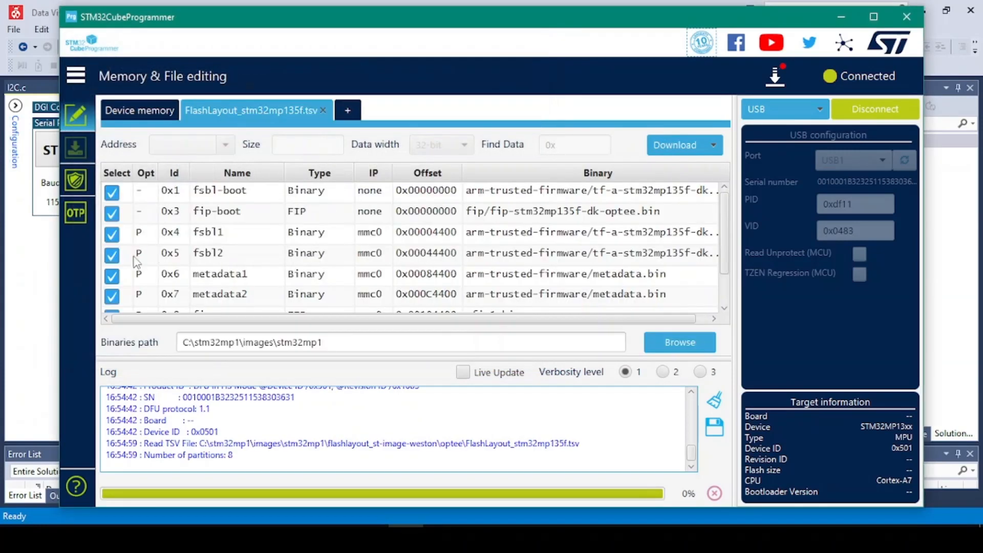
scroll(134, 262, down, 2)
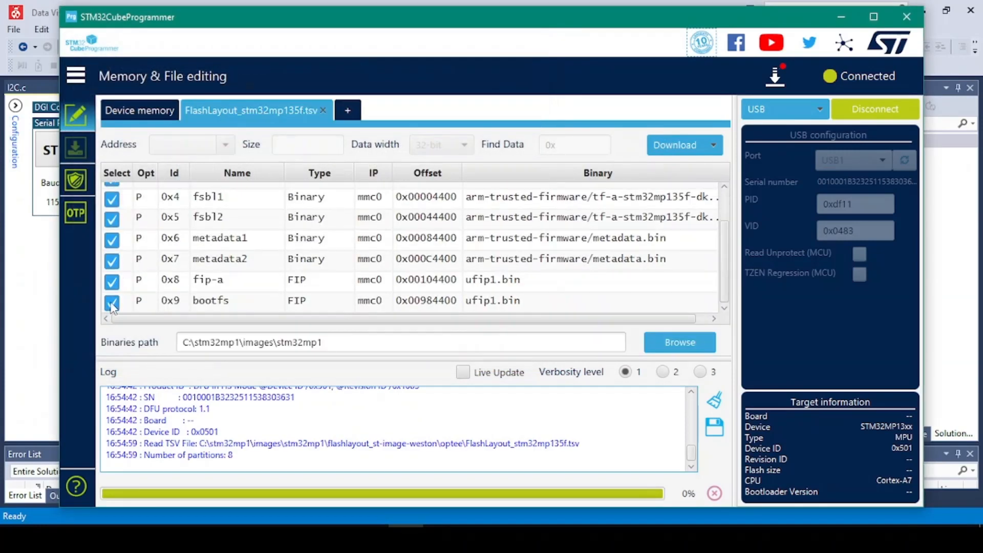
Exclude bootfs, fip-a, metadata1 and metadata2 so only fsbl1-boot, fip-boot, fsbl1 and fsbl2 are flashed
click(112, 303)
click(112, 282)
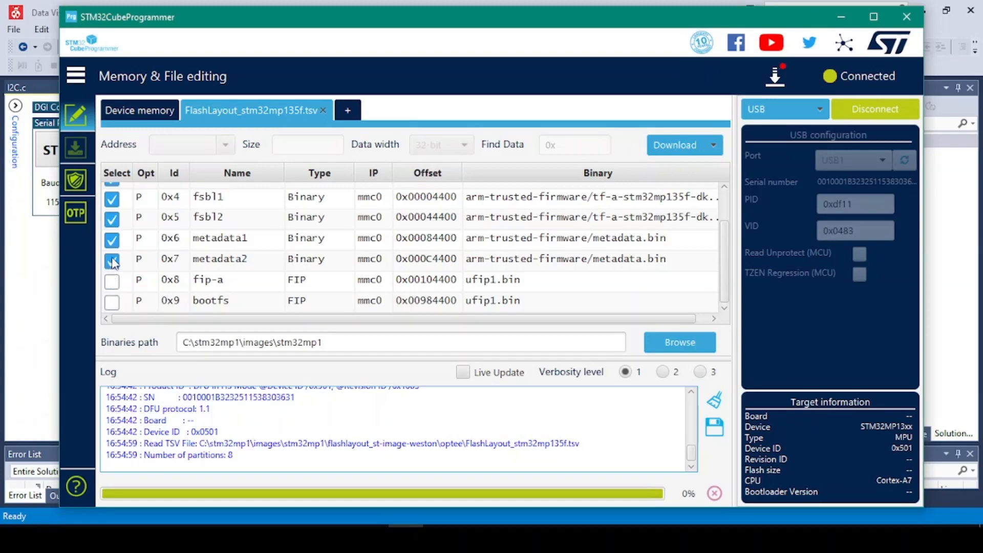
click(113, 261)
click(112, 241)
scroll(148, 211, up, 2)
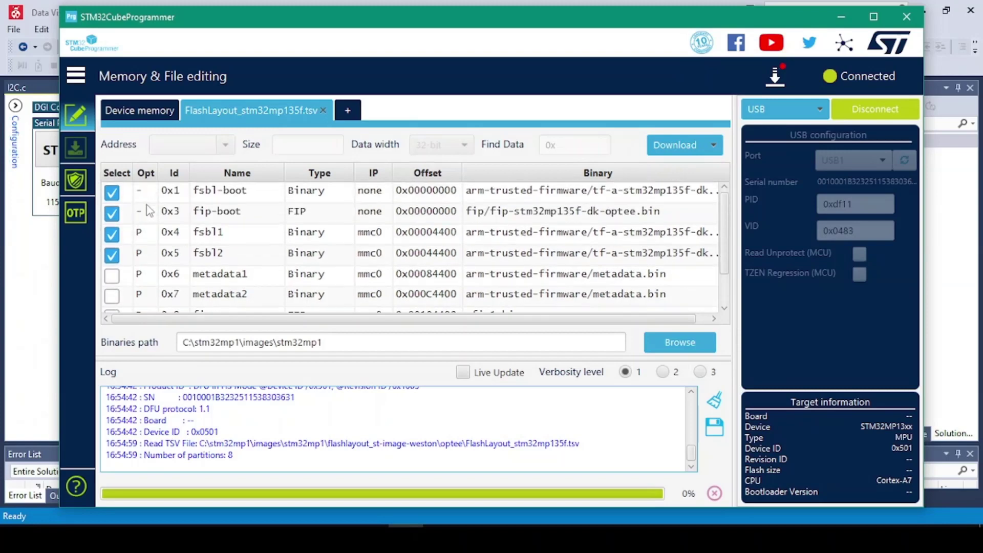
click(112, 257)
click(112, 255)
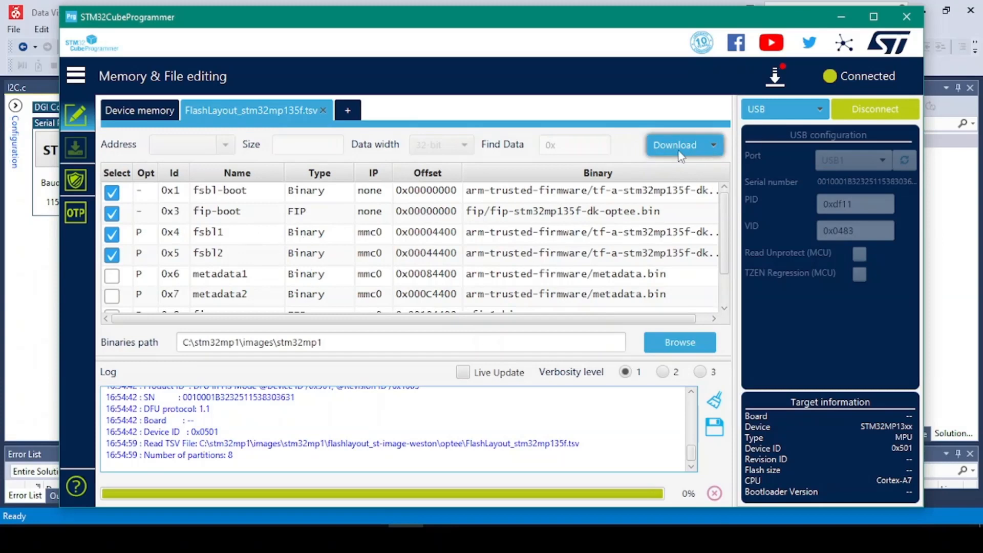
Download the selected partitions to the board, acknowledge success and disconnect
click(655, 151)
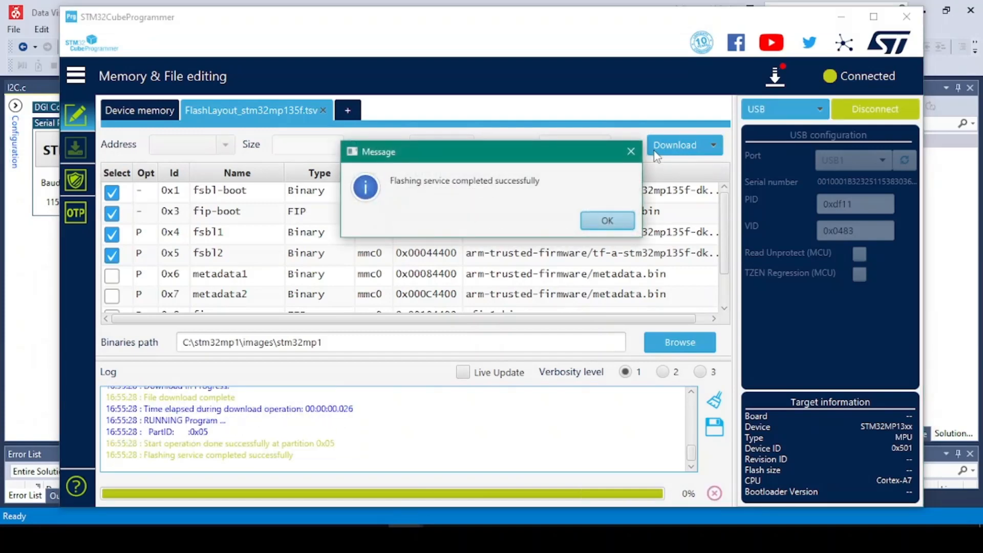
click(606, 220)
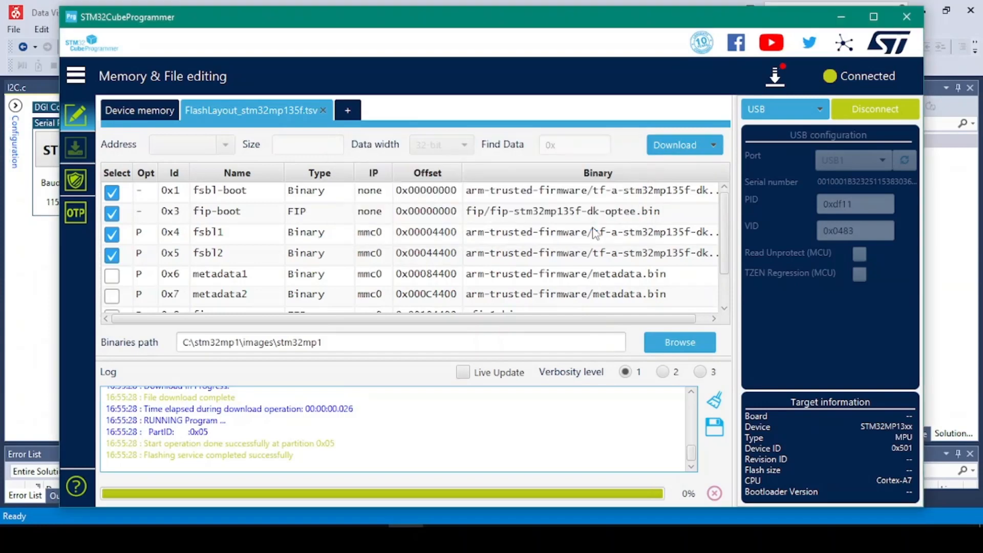
click(880, 109)
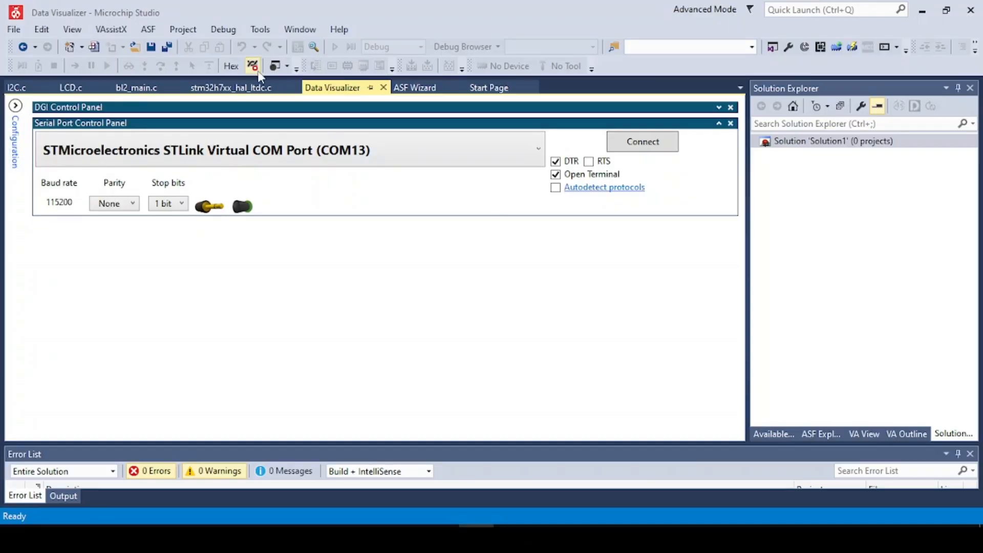
Connect Data Visualizer's serial terminal to COM13 to show the board's boot log
click(382, 150)
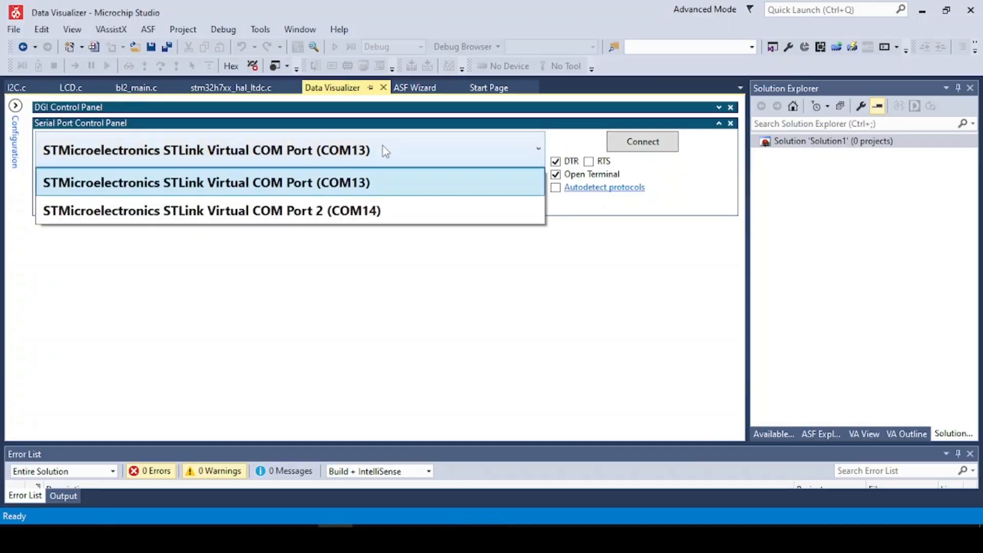
click(638, 145)
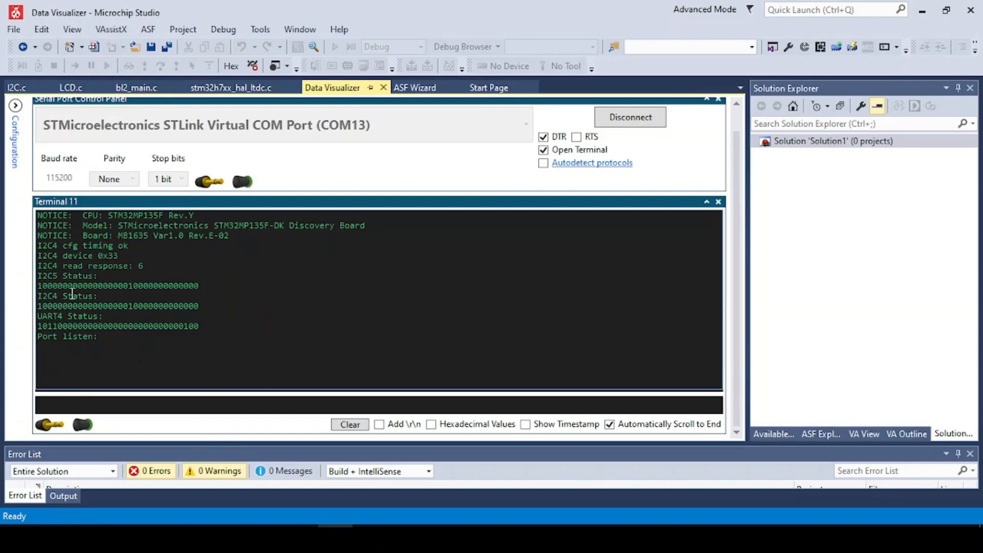
Highlight the I2C5 status label and bit pattern in the terminal output
drag(40, 277, 62, 277)
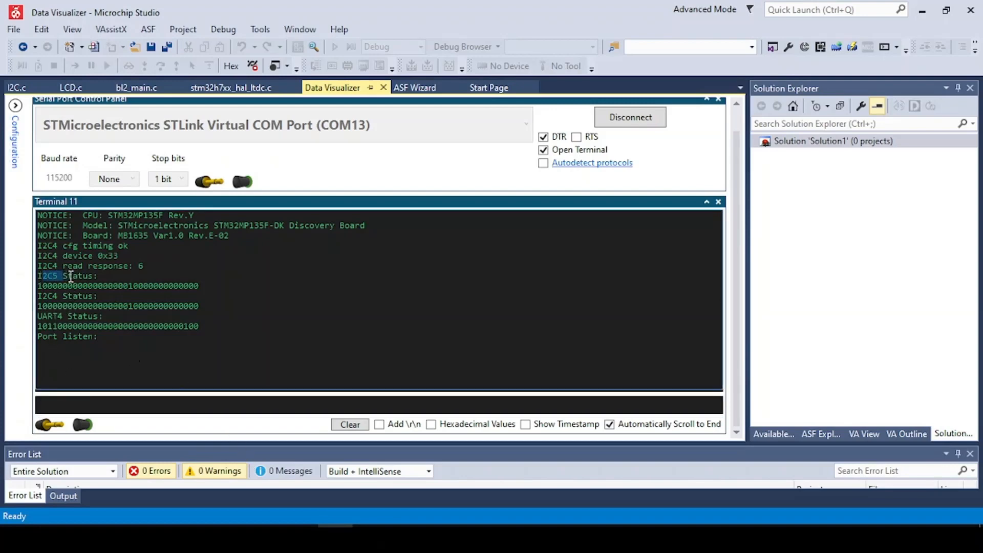
drag(218, 291, 154, 288)
click(154, 287)
In bl2_main.c, select the I2C_5_BASE address 0x4C006000 and return to the receive-handler code
click(136, 86)
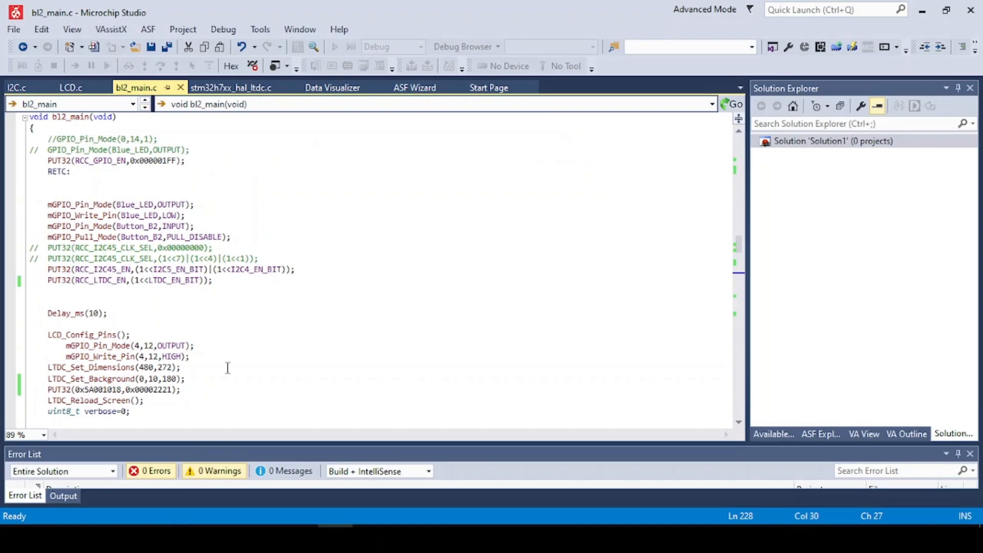
scroll(187, 227, down, 4)
scroll(188, 227, down, 3)
scroll(187, 228, down, 2)
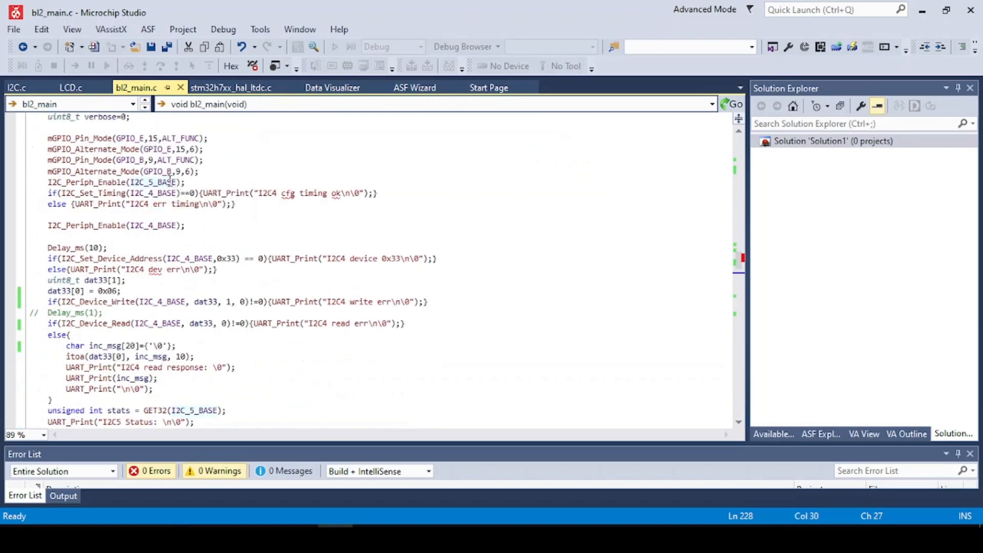
click(168, 182)
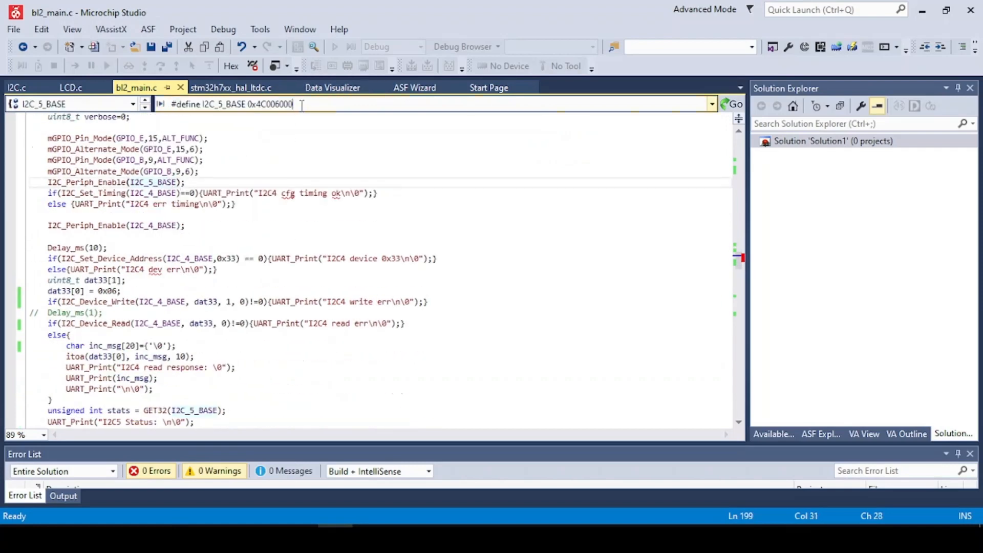
drag(294, 104, 256, 104)
click(321, 258)
scroll(285, 263, down, 7)
scroll(198, 276, down, 8)
scroll(199, 276, down, 2)
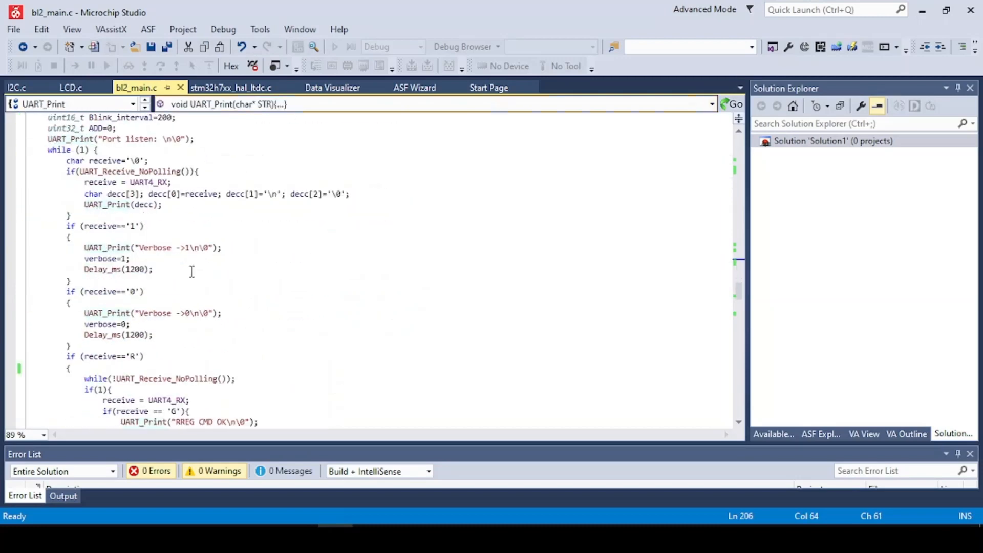
scroll(171, 170, down, 2)
scroll(198, 216, down, 1)
scroll(193, 221, down, 3)
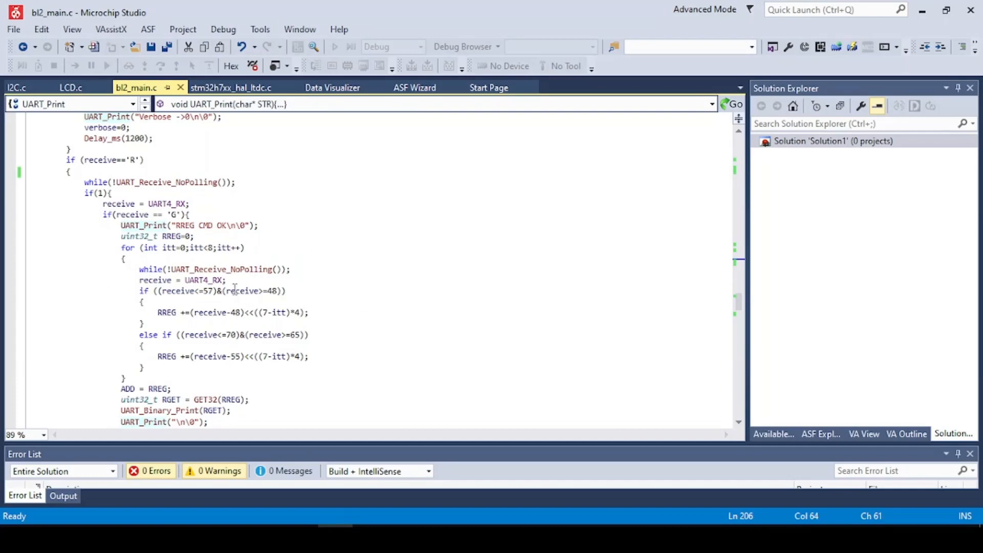
Send RG4C006000 from the terminal, getting RREG CMD OK and the register's binary value
click(332, 87)
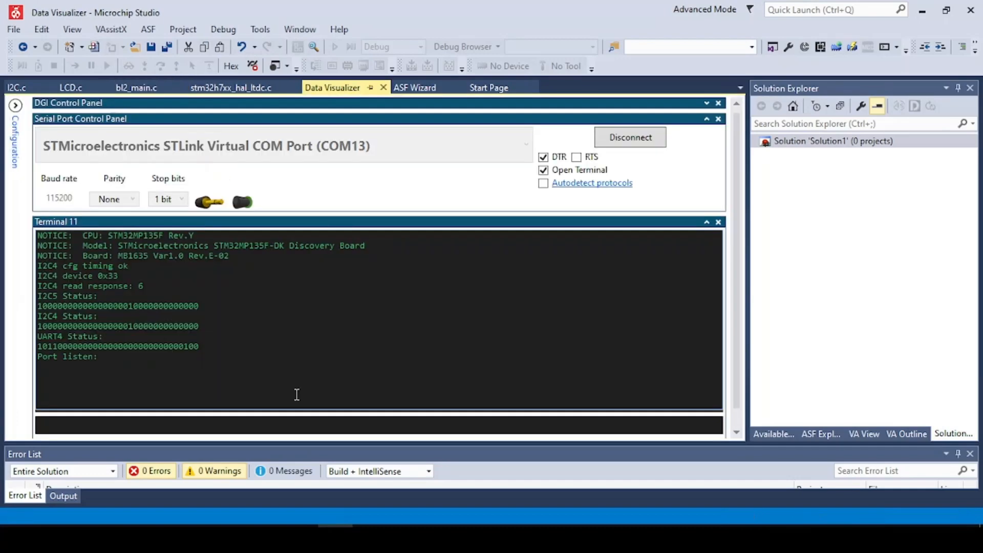
click(231, 406)
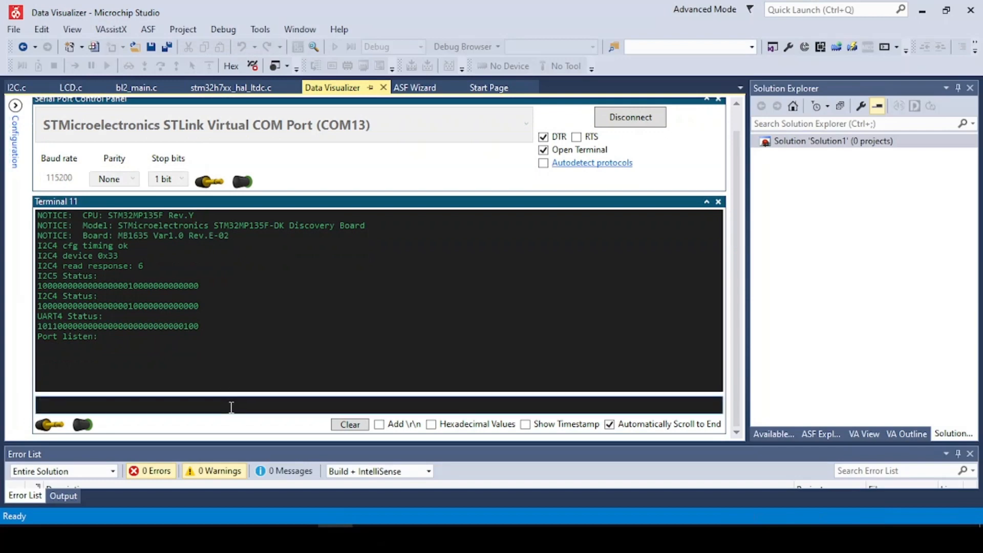
text(RG4C006000)
key(Return)
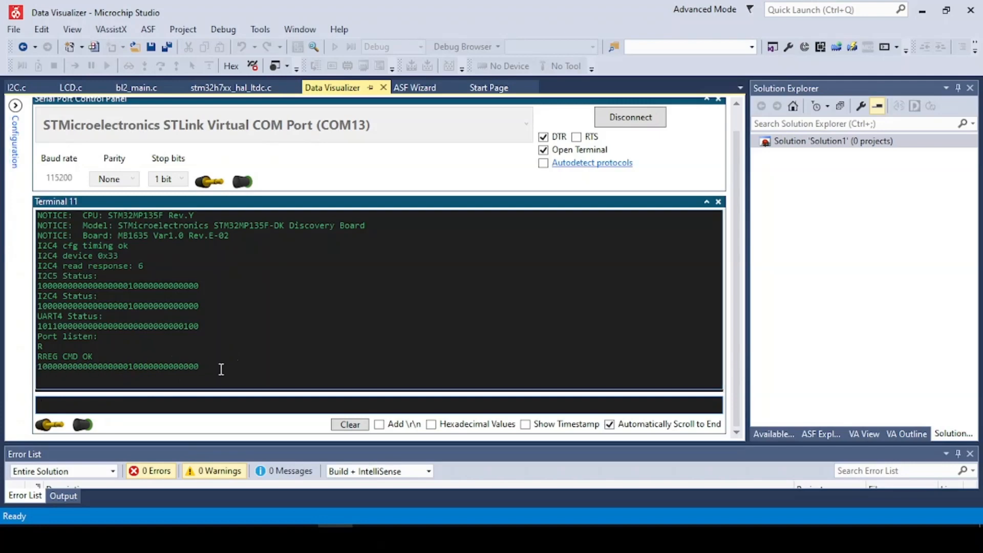
Scroll through the 'W' and 'R' command branches in bl2_main.c, then return to the terminal
click(146, 88)
scroll(266, 329, down, 2)
scroll(254, 324, down, 3)
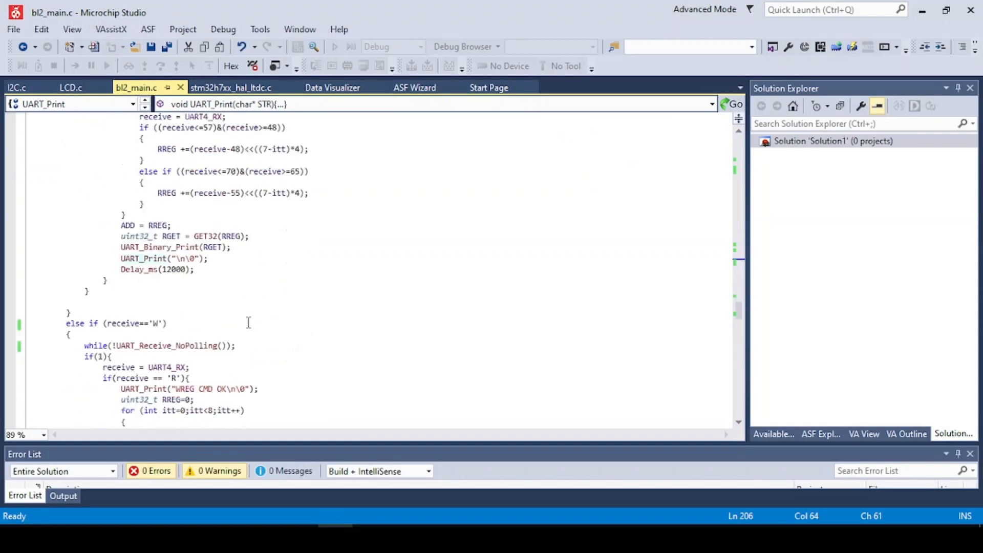
scroll(151, 303, down, 2)
scroll(148, 253, down, 2)
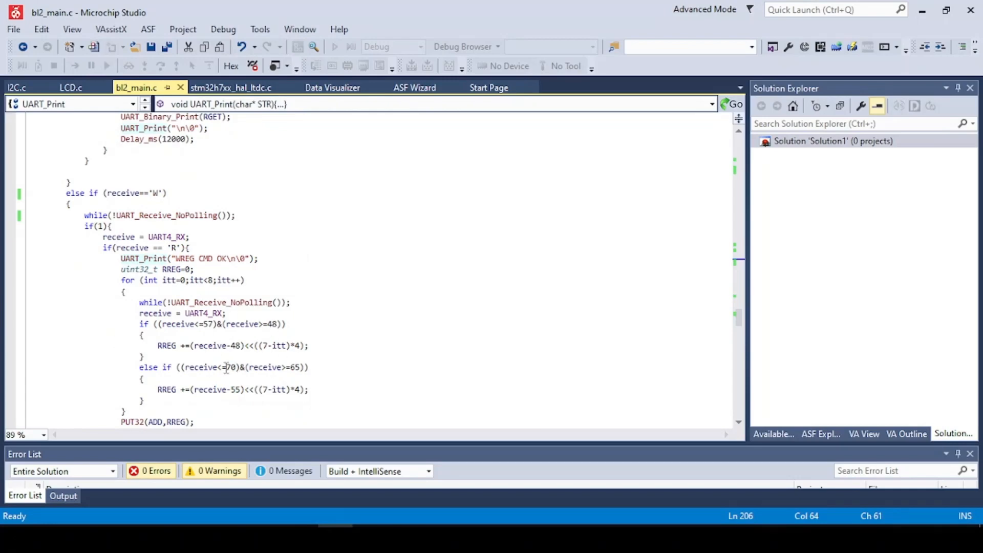
scroll(226, 368, up, 3)
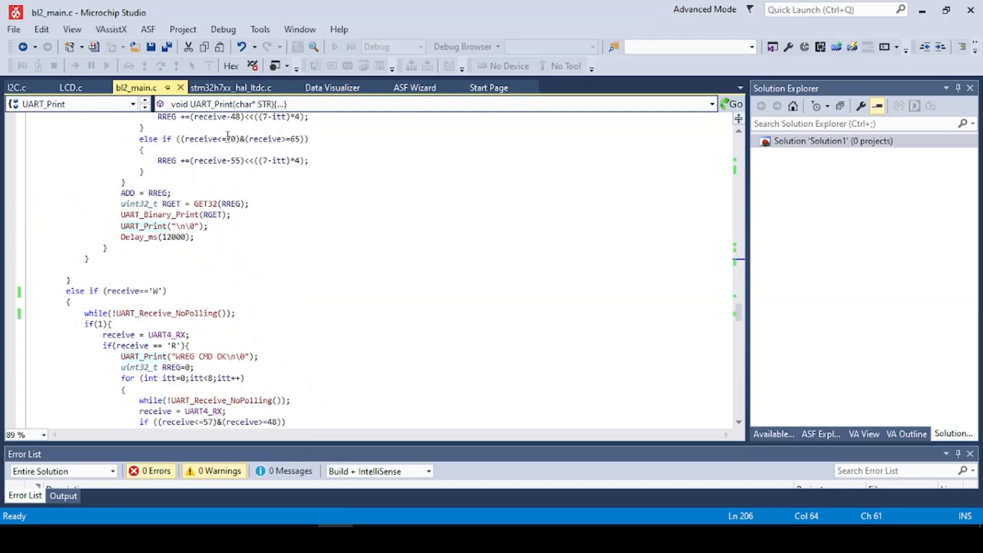
scroll(227, 307, up, 3)
scroll(226, 267, up, 2)
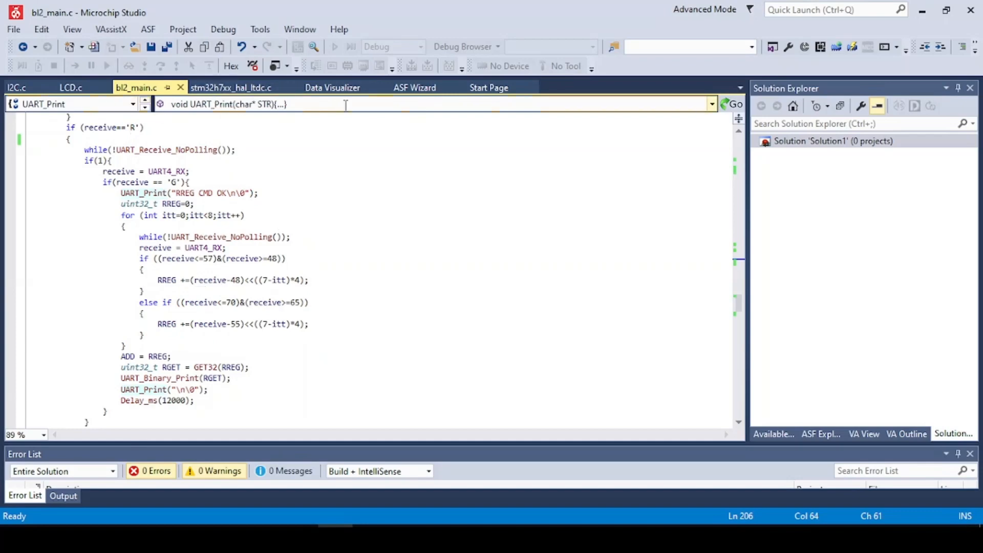
click(344, 90)
scroll(112, 382, down, 1)
text(WR00000000)
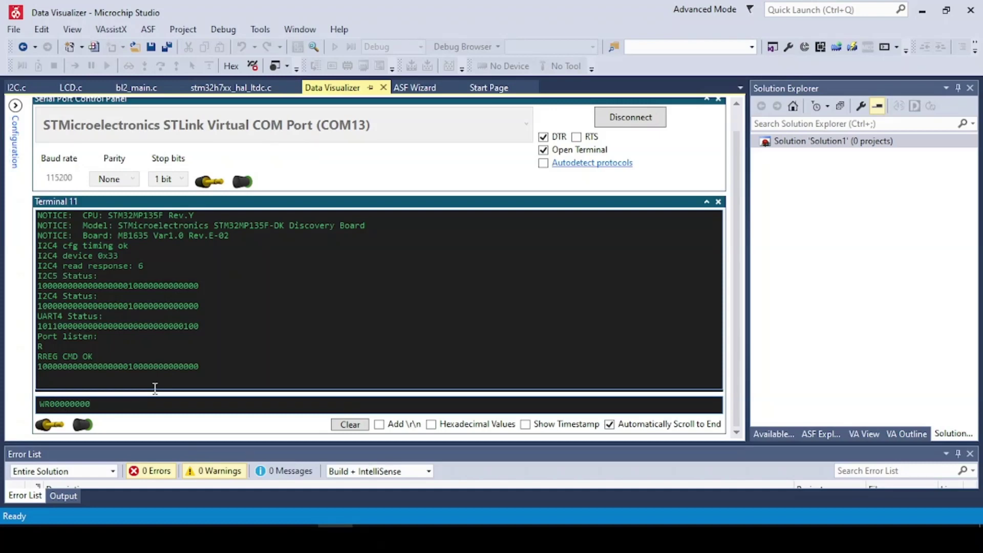
Send WR00000000 for WREG CMD OK, then re-read RG4C006000 returning all-zero bits
key(Return)
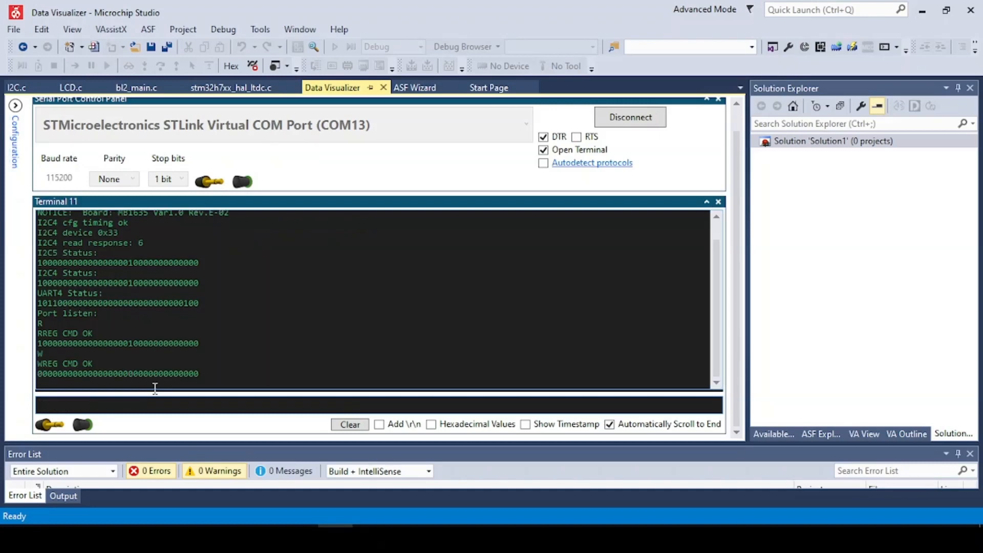
double_click(94, 374)
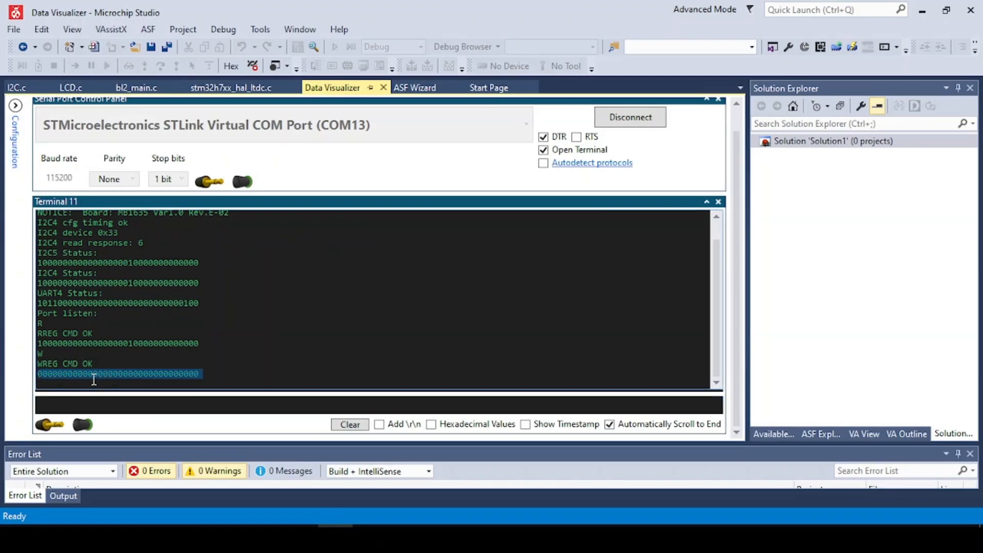
click(205, 374)
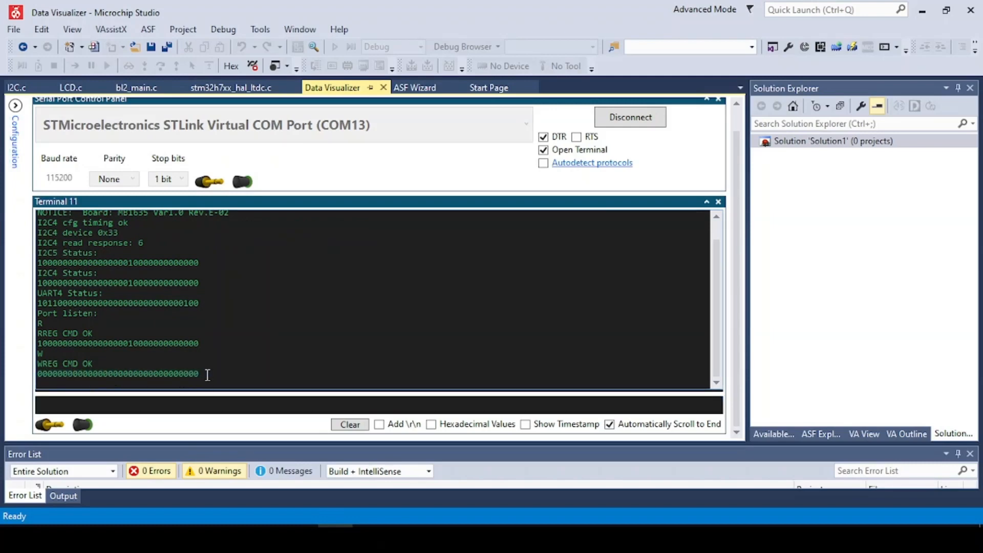
click(223, 411)
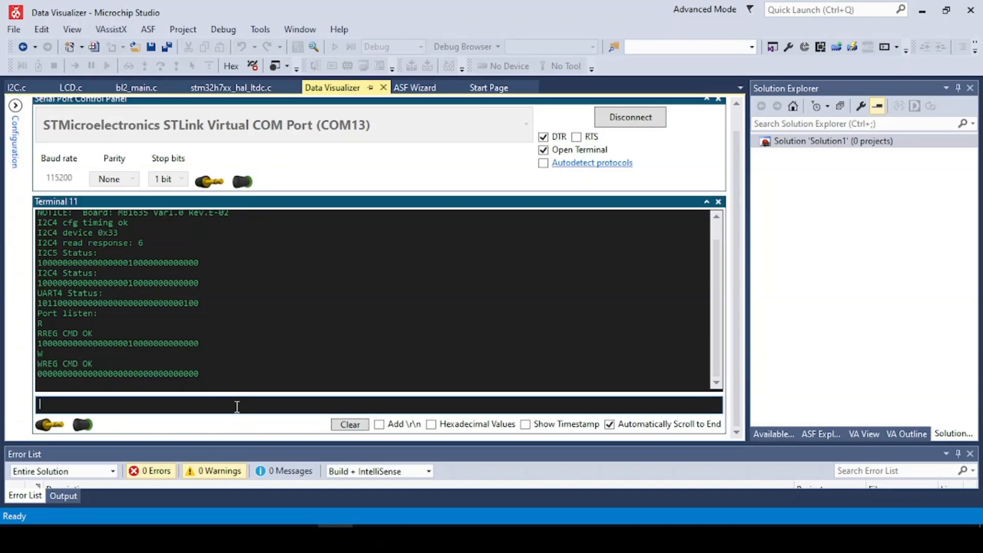
text(RG4C006000)
key(Return)
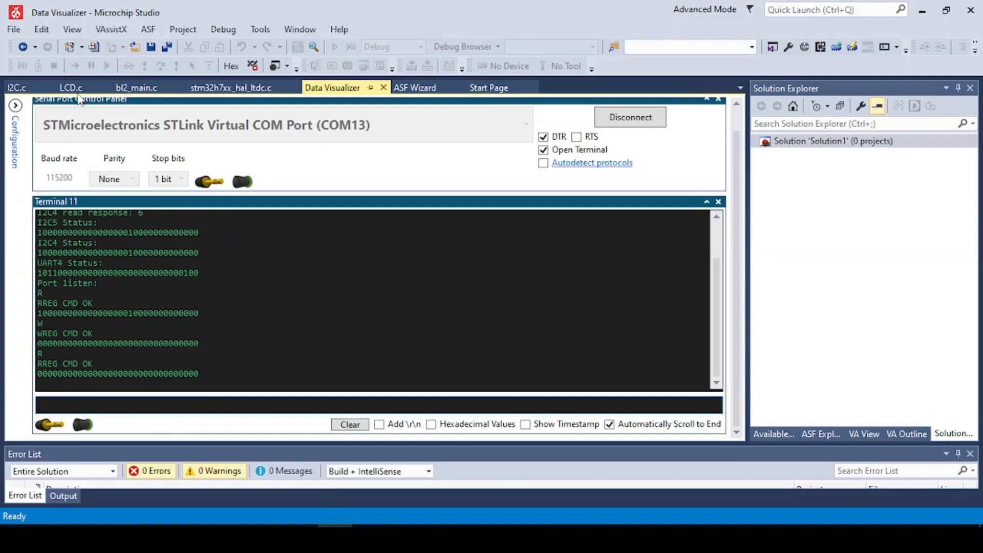
Scroll bl2_main.c up to the void bl2_main(void) definition with GPIO and clock enables
click(145, 90)
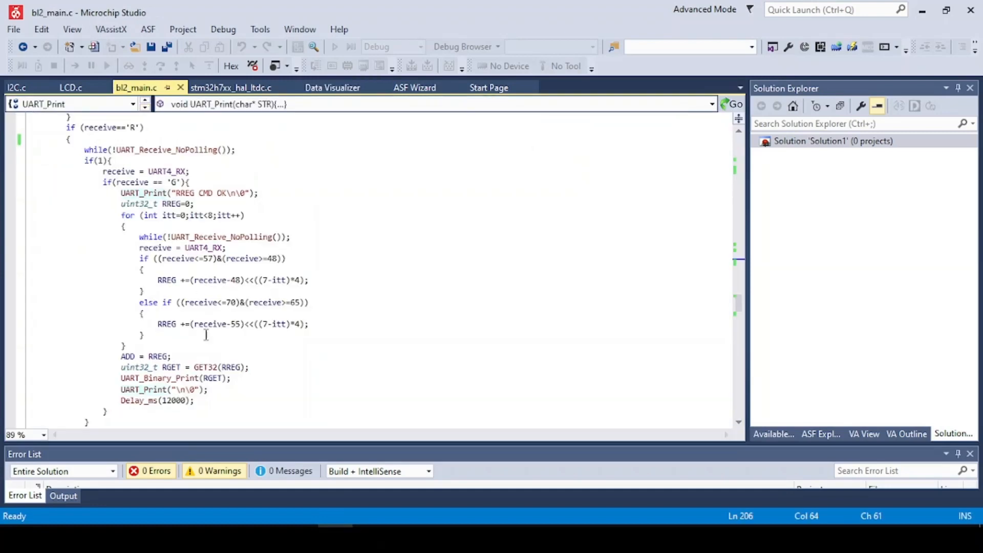
scroll(245, 322, up, 4)
scroll(246, 323, up, 3)
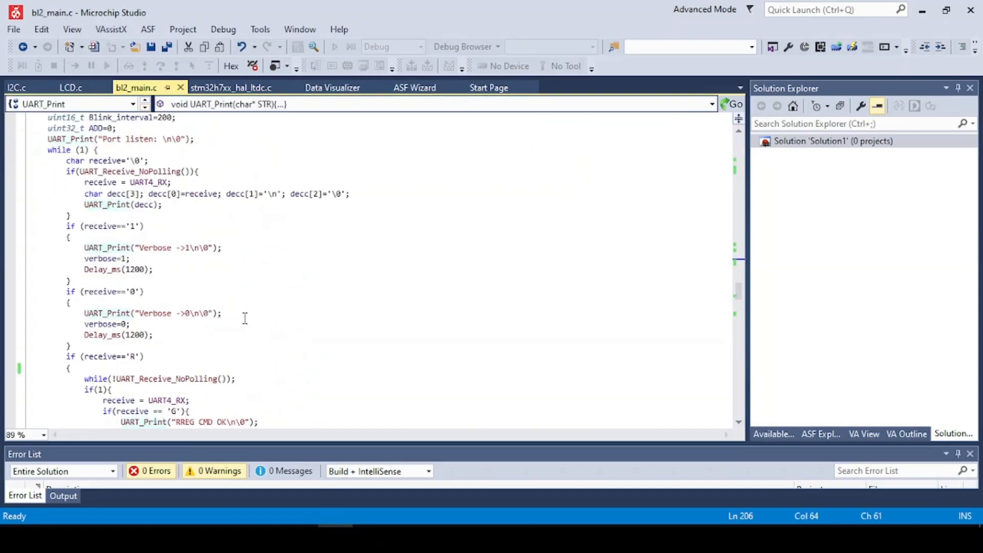
scroll(349, 334, up, 5)
scroll(323, 339, up, 4)
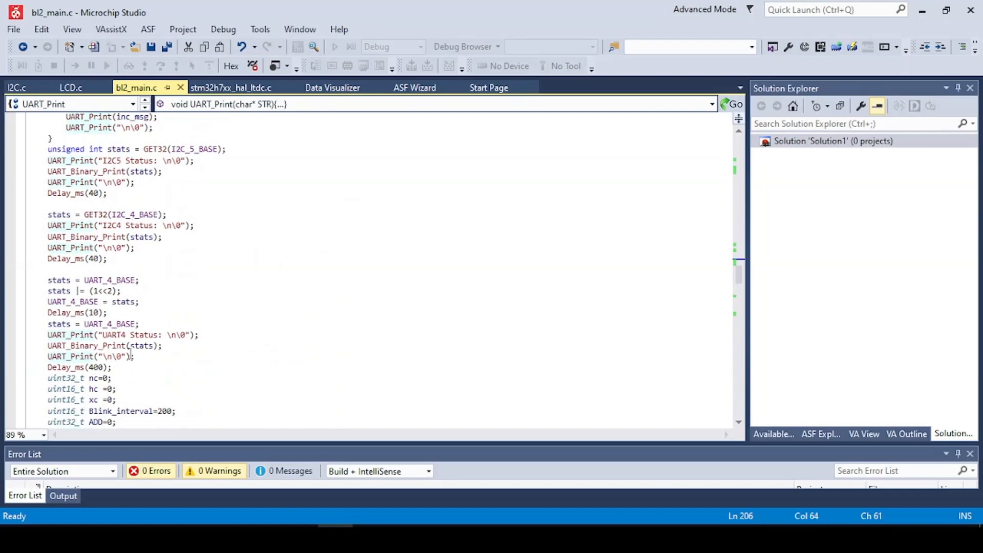
scroll(223, 365, up, 5)
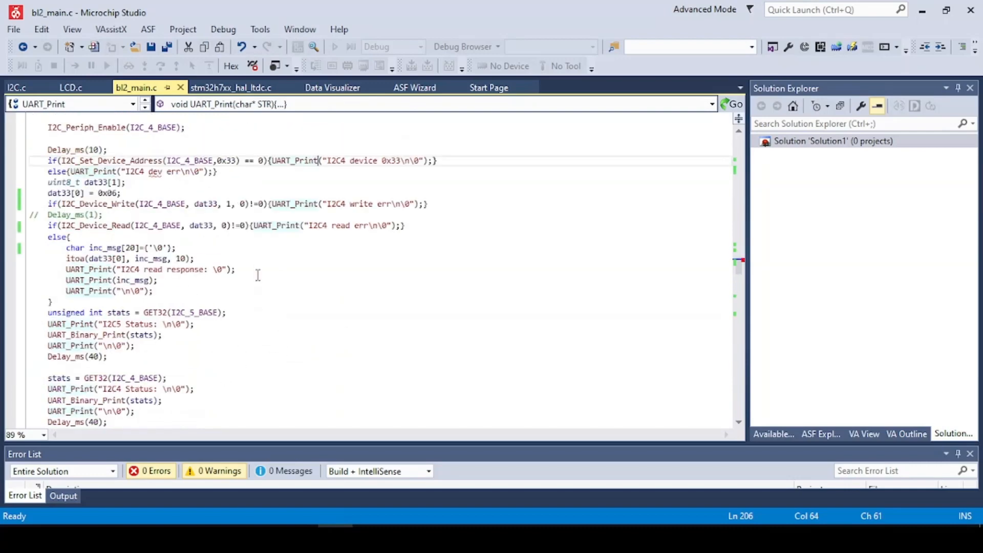
scroll(257, 274, up, 4)
scroll(258, 277, up, 3)
scroll(259, 282, up, 4)
scroll(260, 282, up, 3)
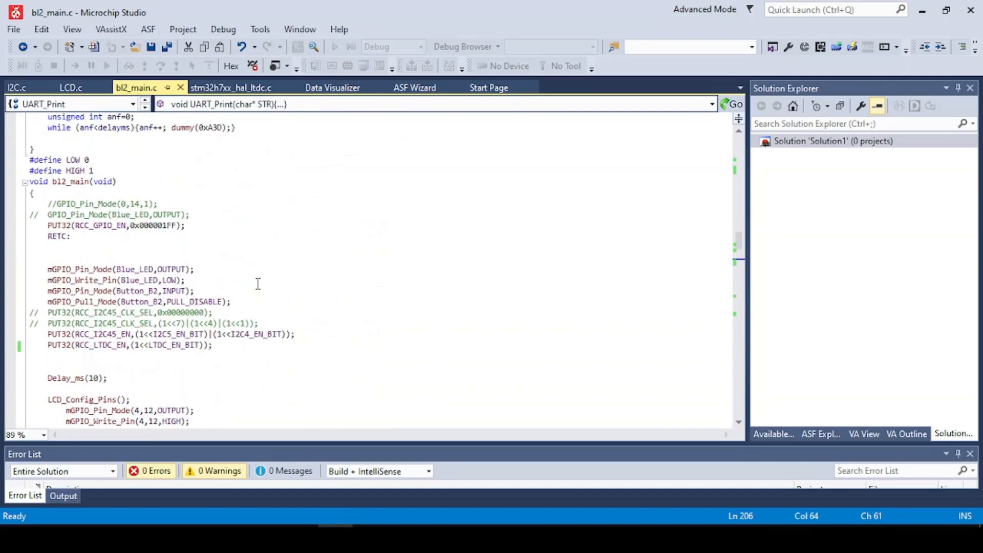